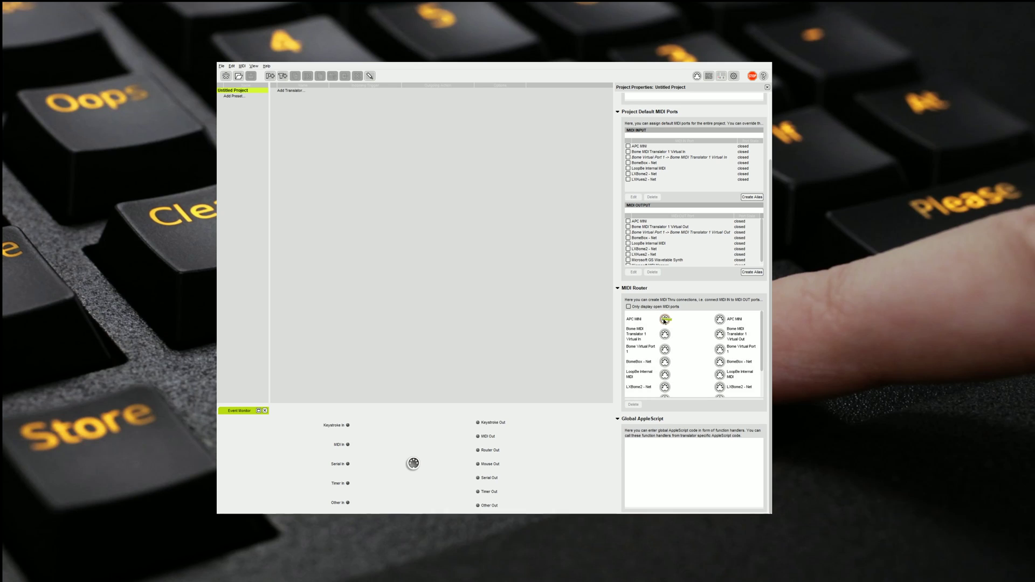
- Route APC MINI to Bome Virtual Out and Bome Virtual In back to APC MINI, then show the Event Monitor
{"action": "left_click_drag", "start_coordinate": [665, 320], "coordinate": [720, 334]}
{"action": "left_click_drag", "start_coordinate": [665, 335], "coordinate": [721, 320]}
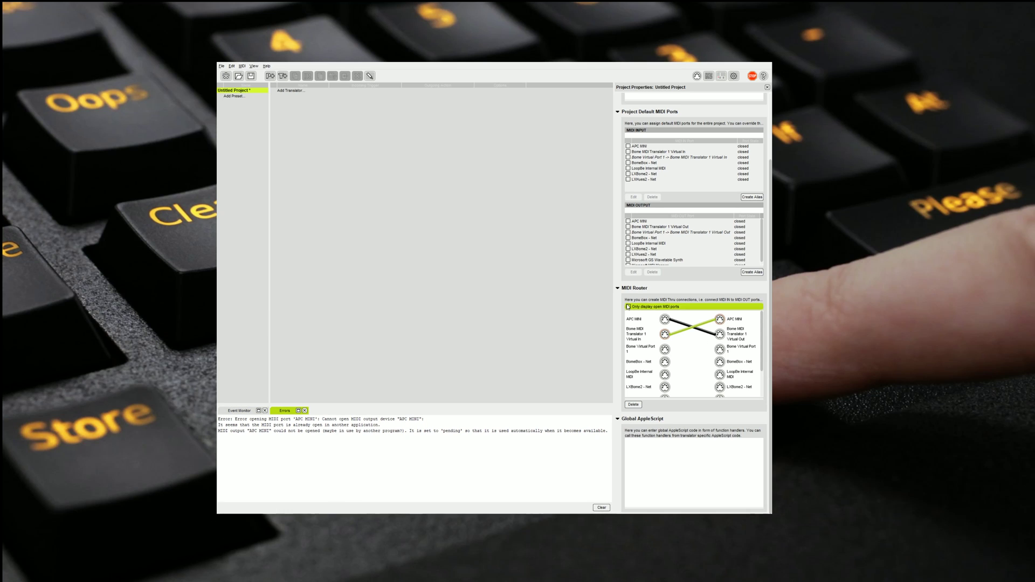
{"action": "left_click", "coordinate": [394, 263]}
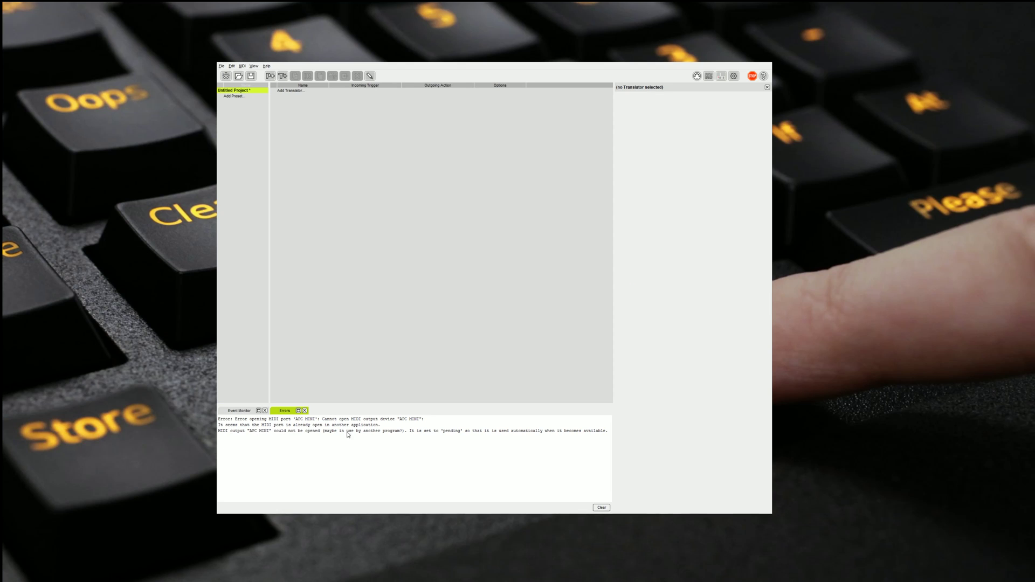
{"action": "left_click", "coordinate": [239, 412]}
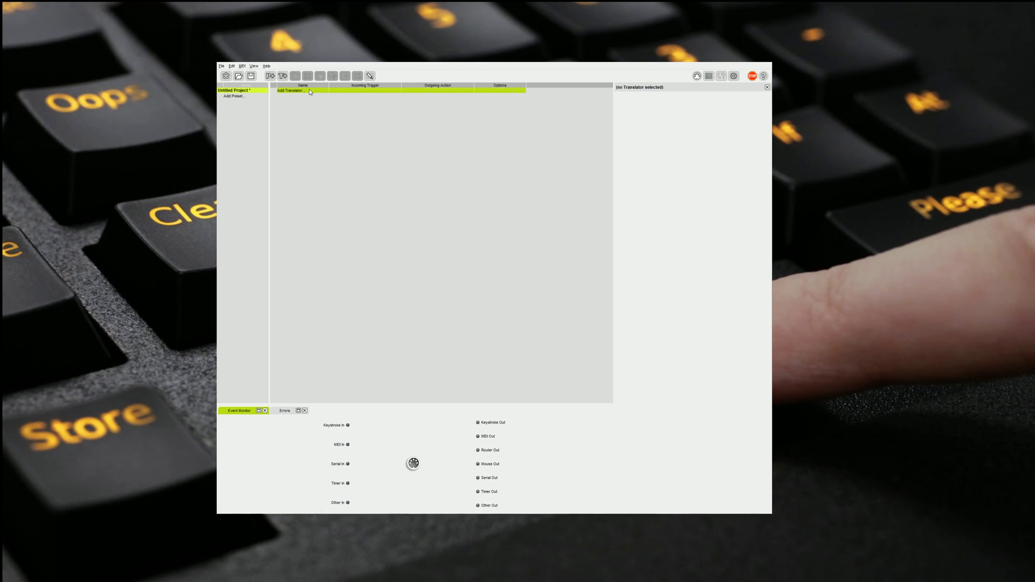
- Add a new translator with Capture MIDI on and a Control Change incoming trigger
{"action": "left_click", "coordinate": [283, 76]}
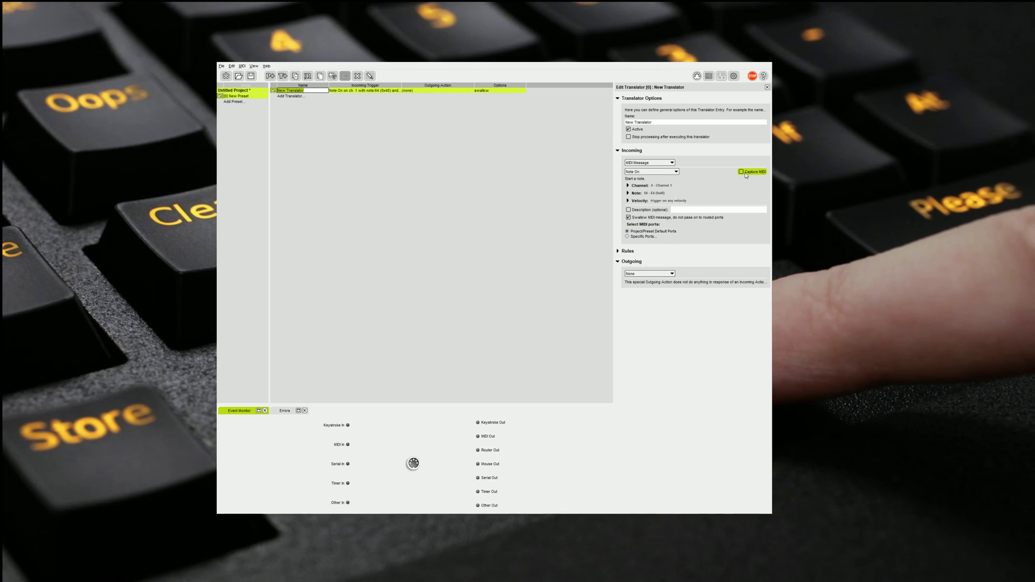
{"action": "left_click", "coordinate": [743, 172]}
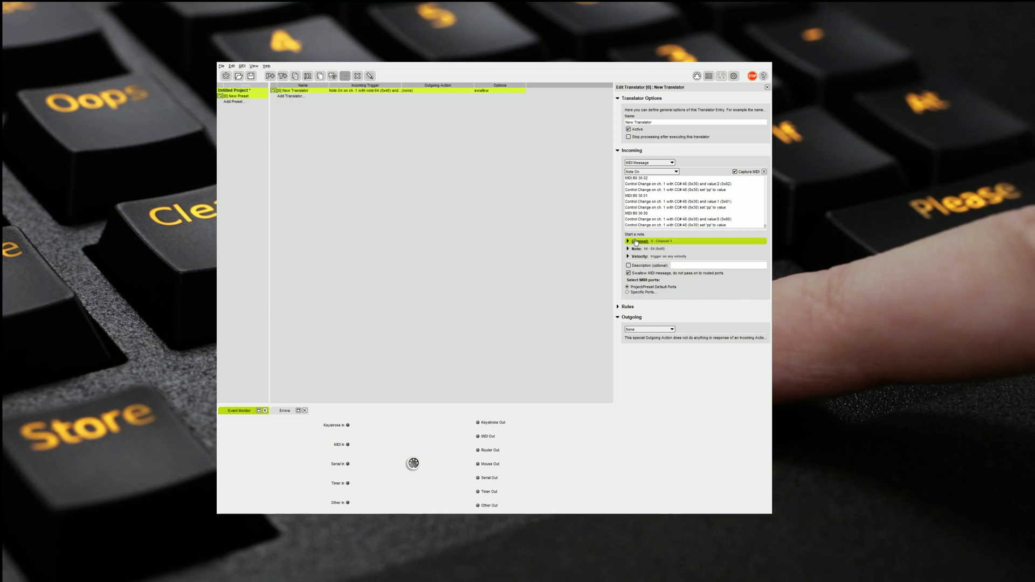
{"action": "left_click", "coordinate": [652, 173]}
{"action": "left_click", "coordinate": [655, 189]}
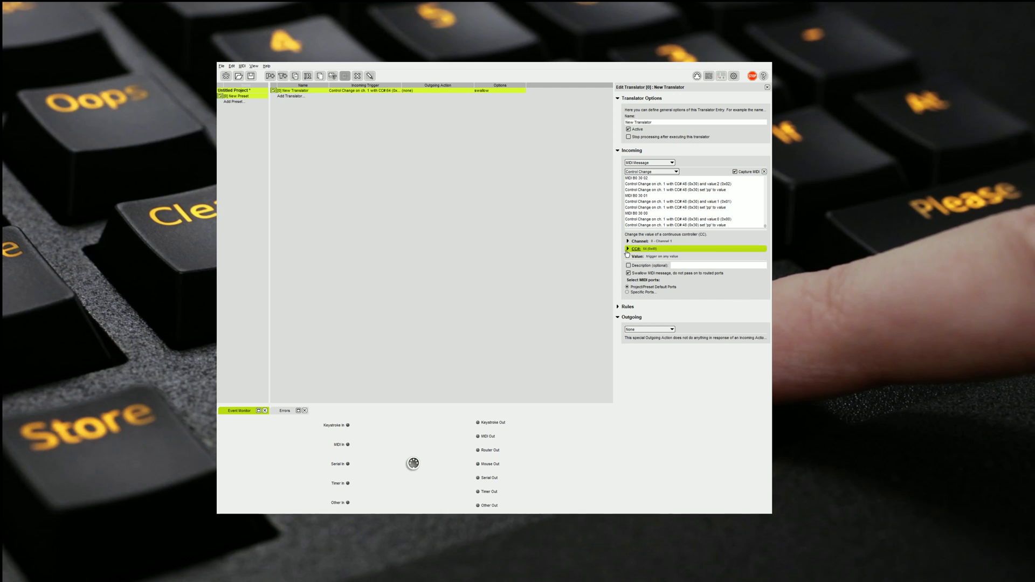
- Set the trigger to CC# 48 with any value, stored in variable oo
{"action": "left_click", "coordinate": [628, 250]}
{"action": "left_click", "coordinate": [667, 262]}
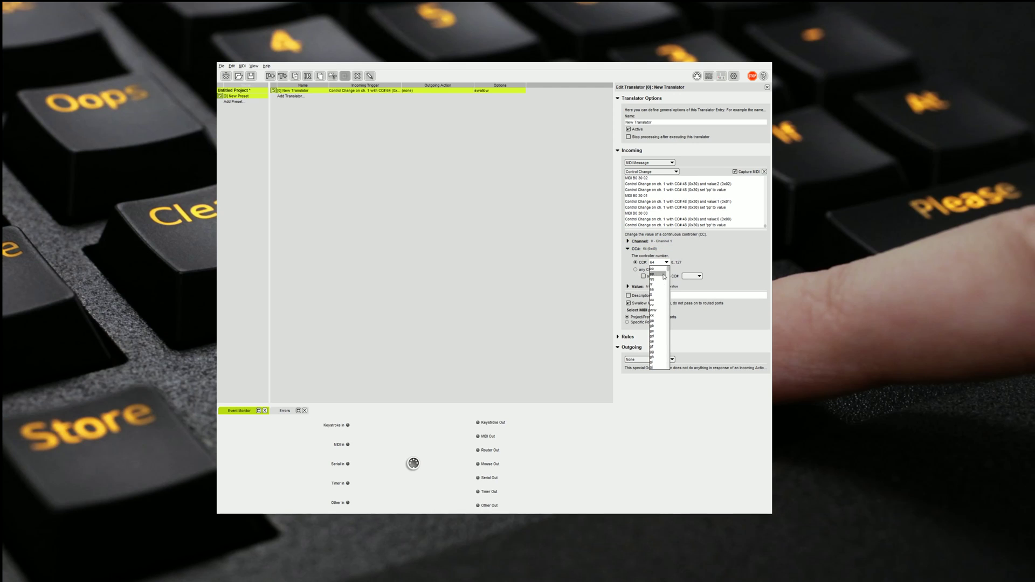
{"action": "left_click", "coordinate": [602, 284]}
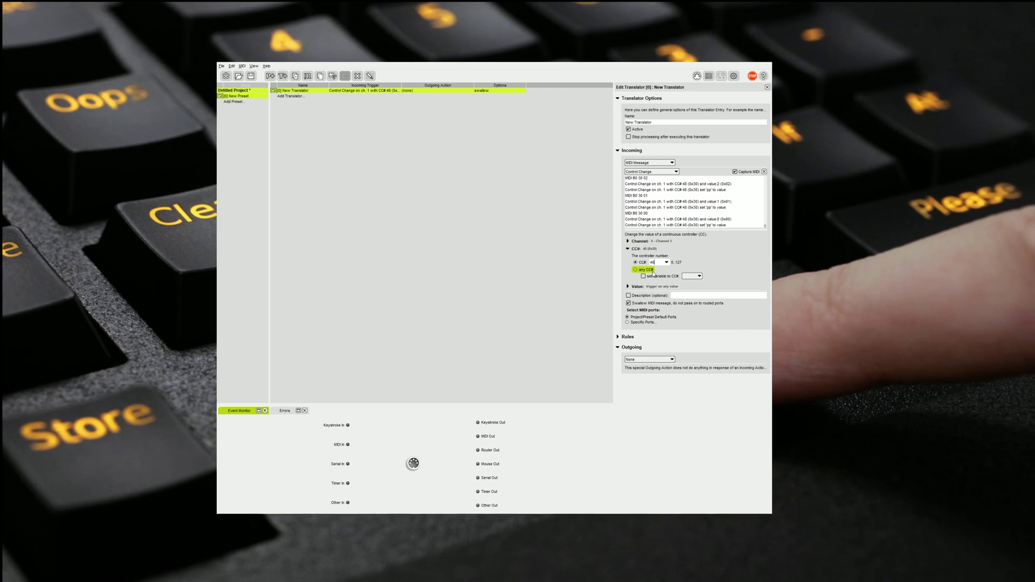
{"action": "left_click", "coordinate": [634, 288]}
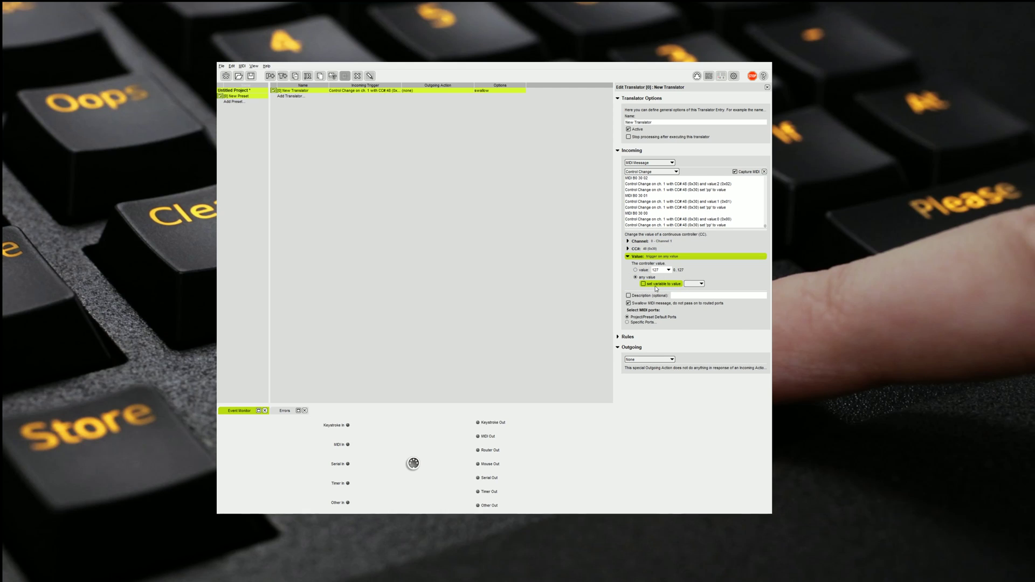
{"action": "left_click", "coordinate": [644, 283]}
{"action": "left_click", "coordinate": [636, 276]}
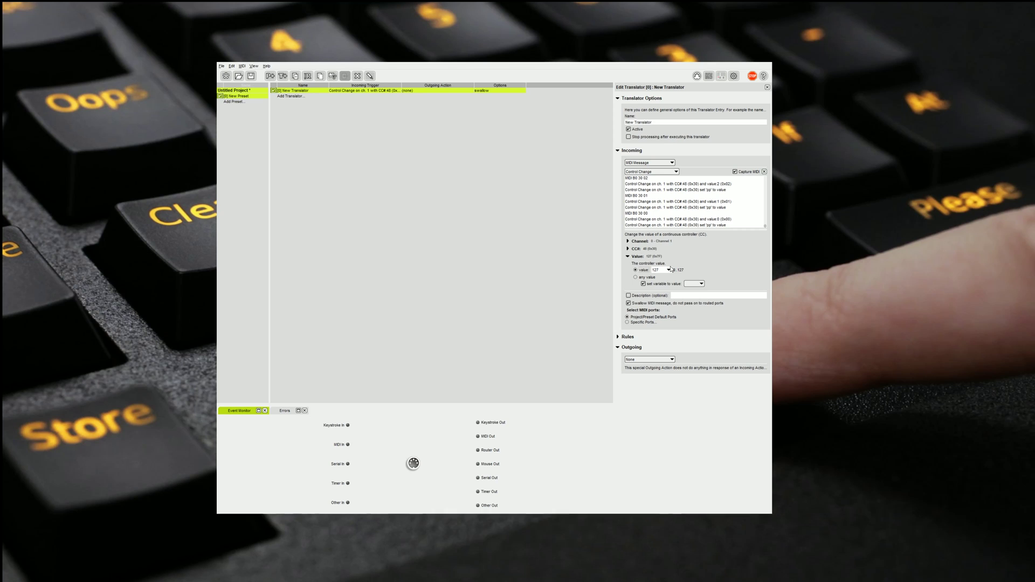
{"action": "left_click", "coordinate": [642, 278]}
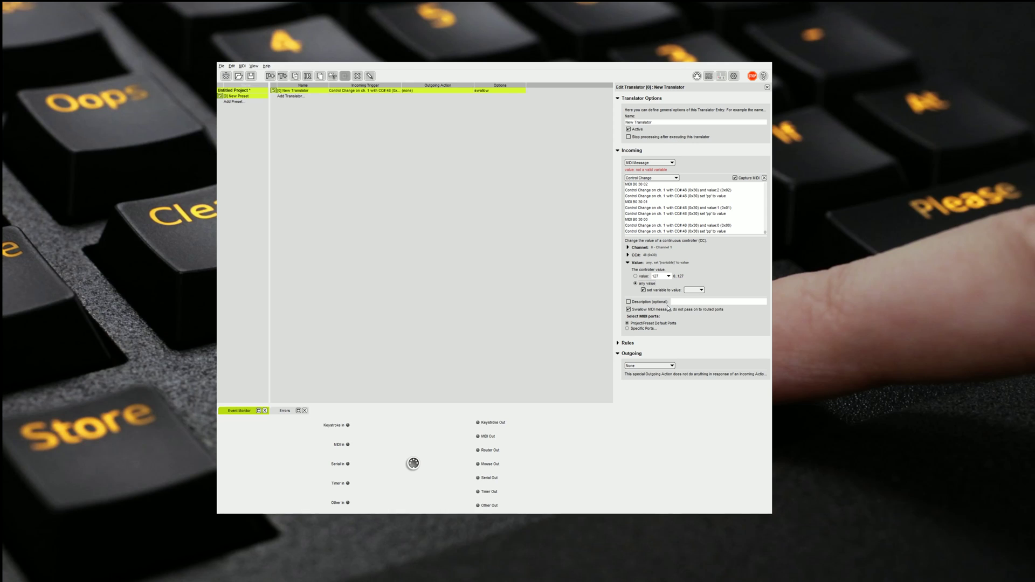
{"action": "left_click", "coordinate": [696, 290]}
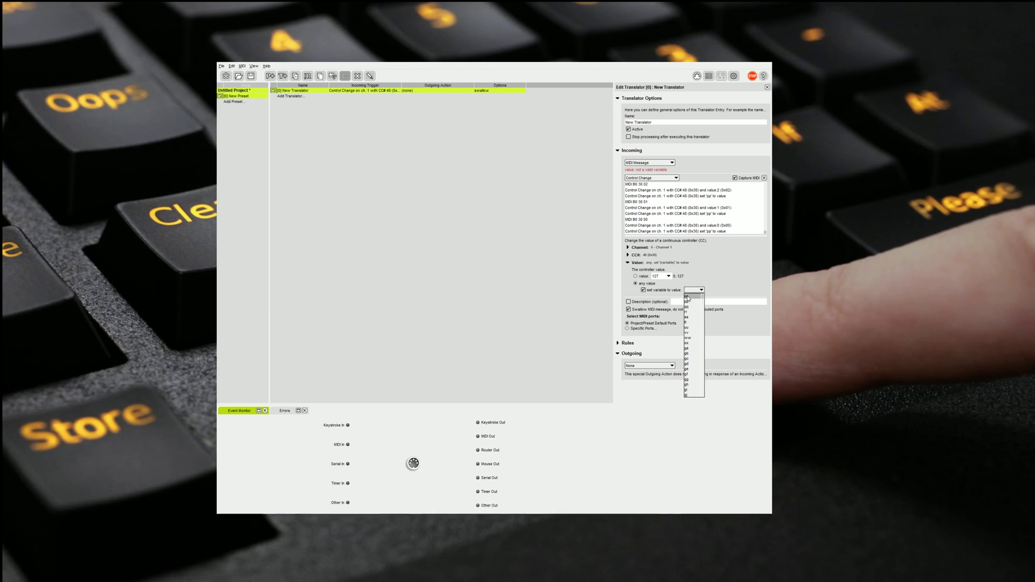
{"action": "left_click", "coordinate": [688, 297]}
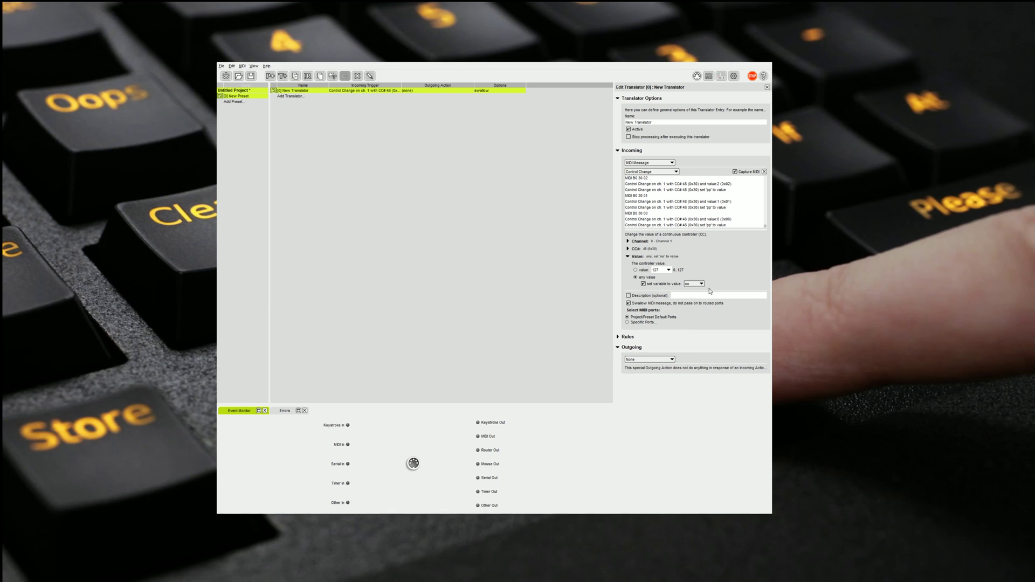
- Make the outgoing action a MIDI Note On message for note 99 - D#7
{"action": "left_click", "coordinate": [639, 360]}
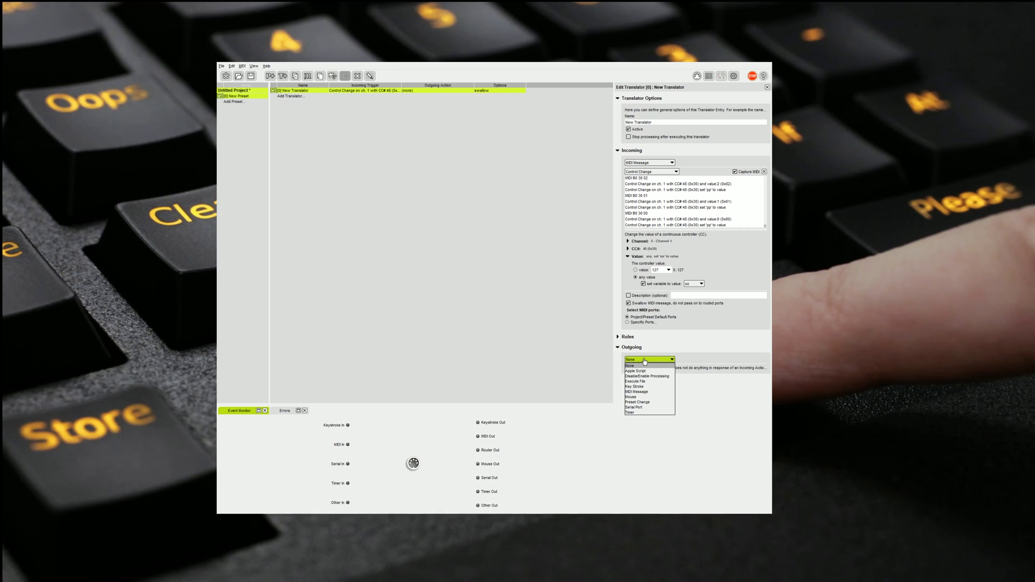
{"action": "left_click", "coordinate": [650, 392]}
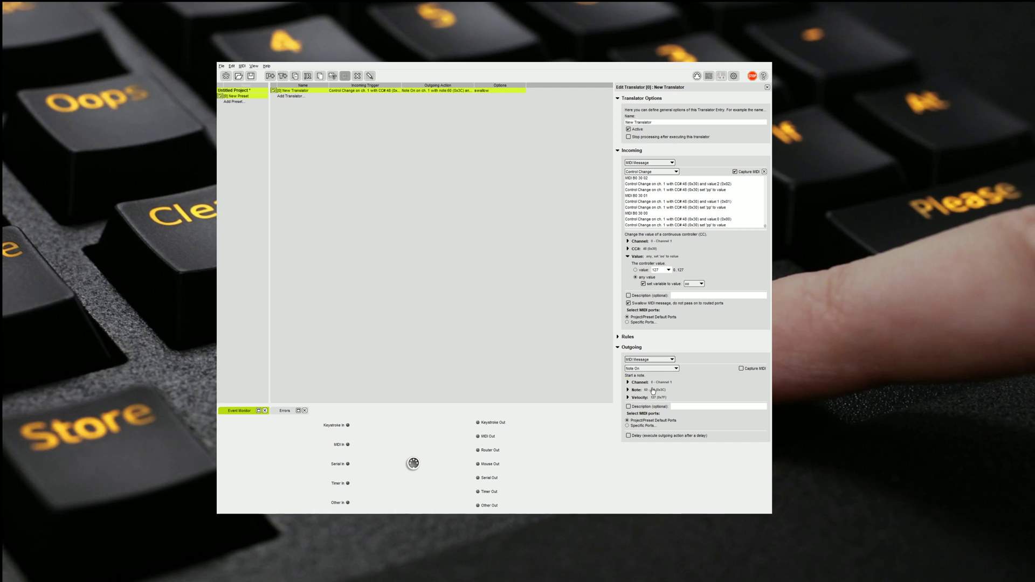
{"action": "left_click", "coordinate": [649, 384]}
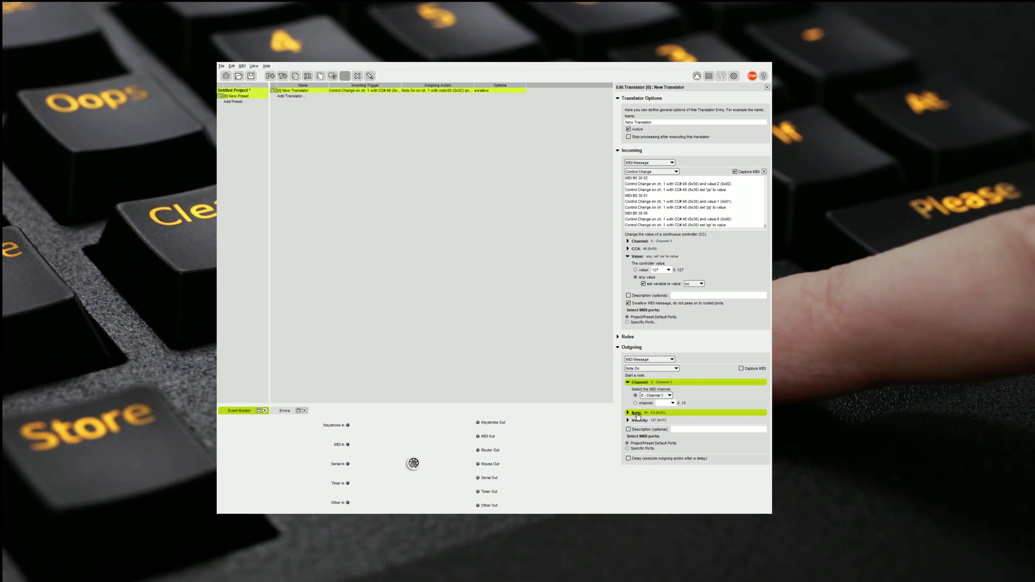
{"action": "left_click", "coordinate": [638, 413]}
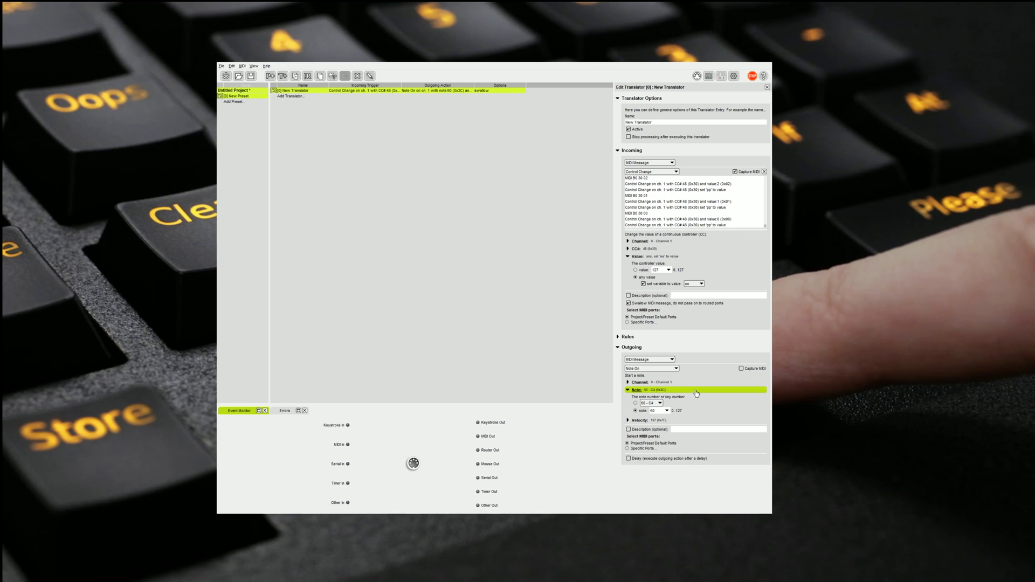
{"action": "left_click", "coordinate": [652, 404]}
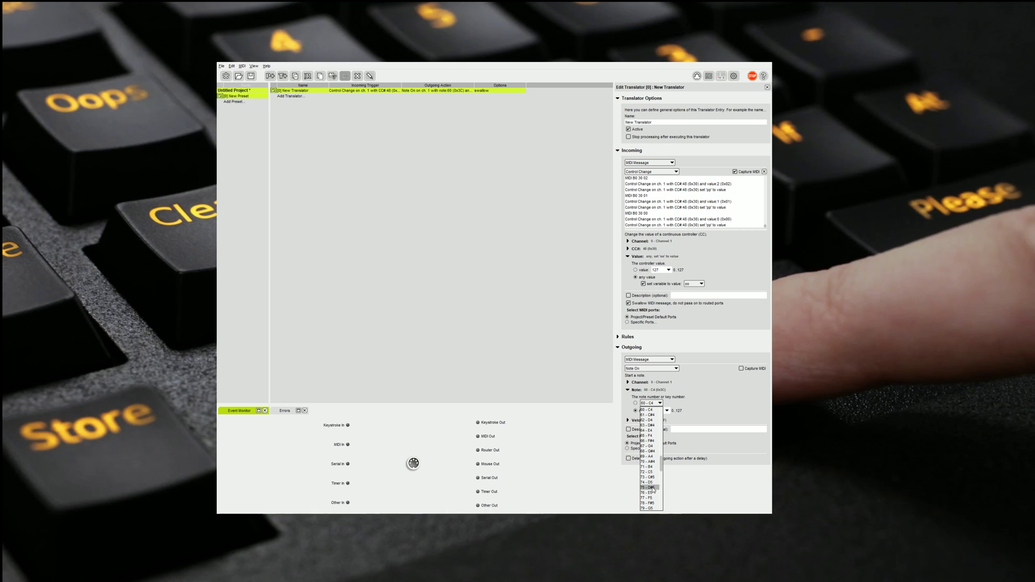
{"action": "scroll", "coordinate": [652, 488], "scroll_direction": "down", "scroll_amount": 2}
{"action": "scroll", "coordinate": [652, 489], "scroll_direction": "down", "scroll_amount": 2}
{"action": "scroll", "coordinate": [654, 496], "scroll_direction": "down", "scroll_amount": 3}
{"action": "left_click", "coordinate": [650, 504]}
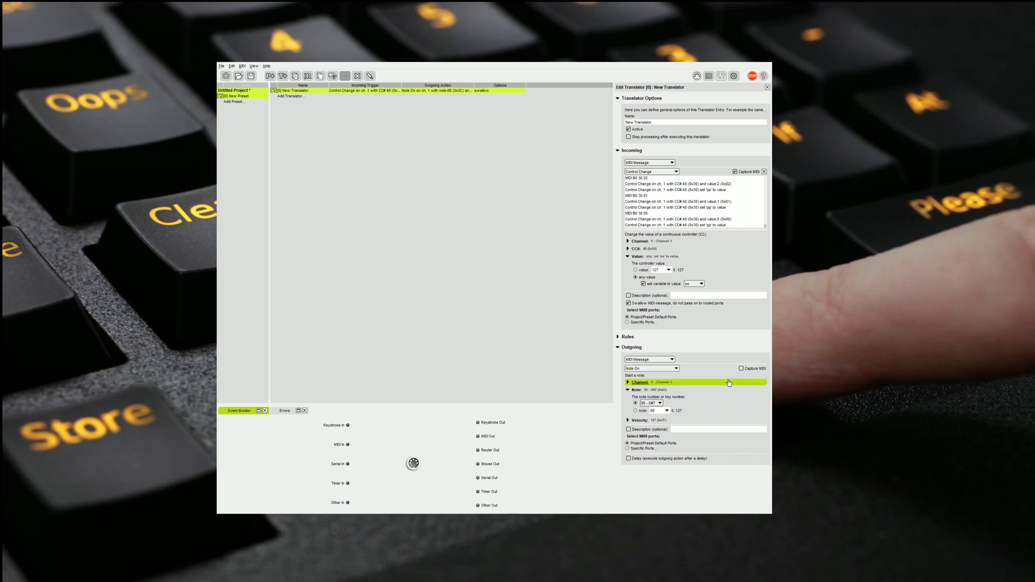
- Set the outgoing velocity to variable oo
{"action": "left_click", "coordinate": [632, 421]}
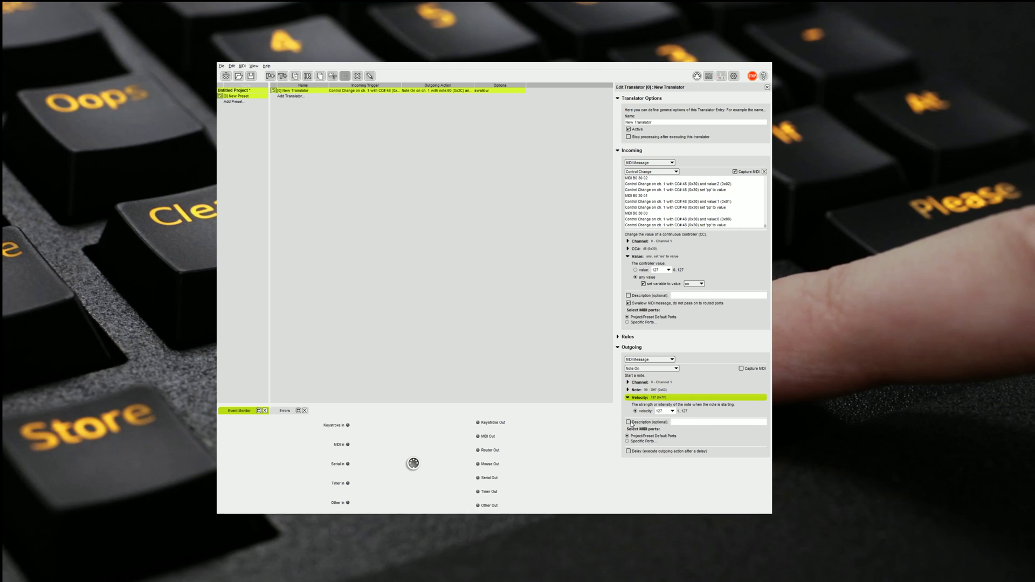
{"action": "double_click", "coordinate": [660, 411]}
{"action": "type", "text": "oo"}
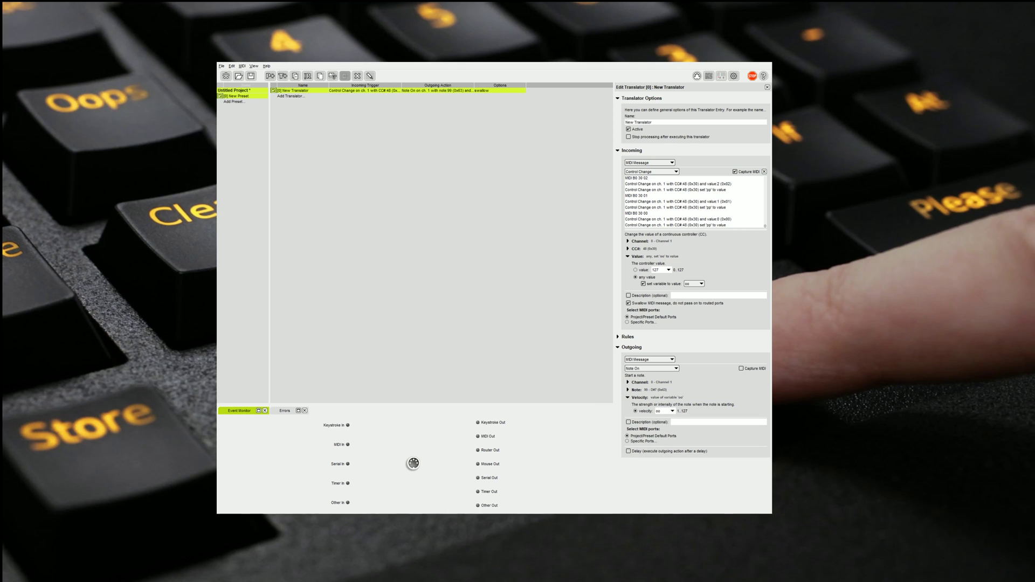
{"action": "left_click", "coordinate": [422, 346]}
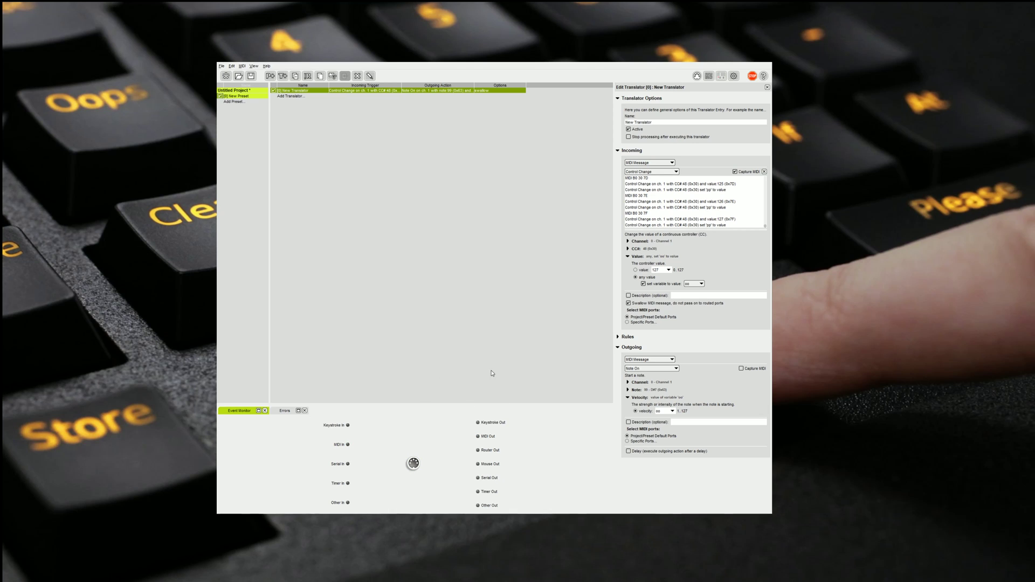
- Duplicate the translator and name the copy Fader 2
{"action": "right_click", "coordinate": [365, 94]}
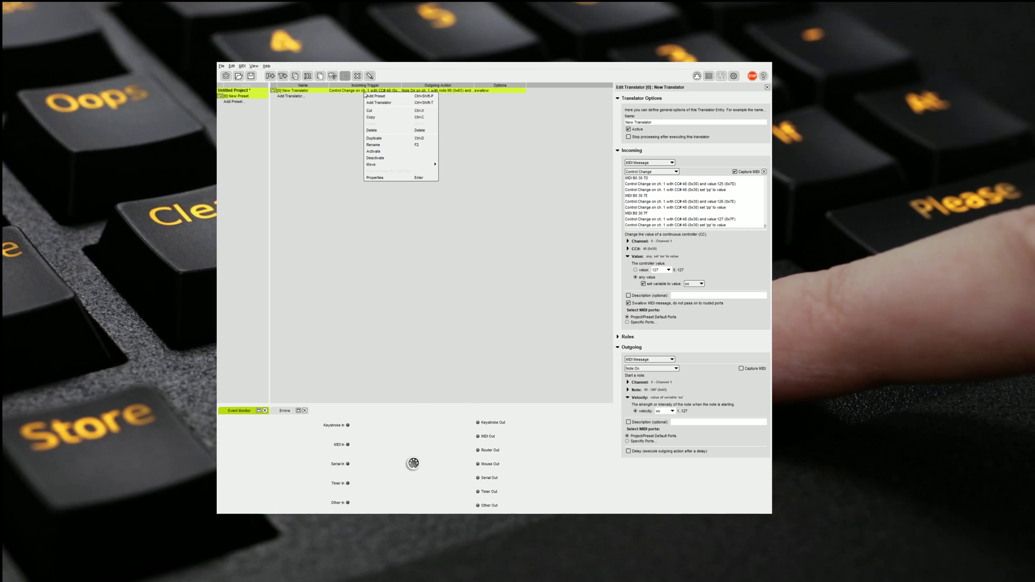
{"action": "left_click", "coordinate": [390, 139]}
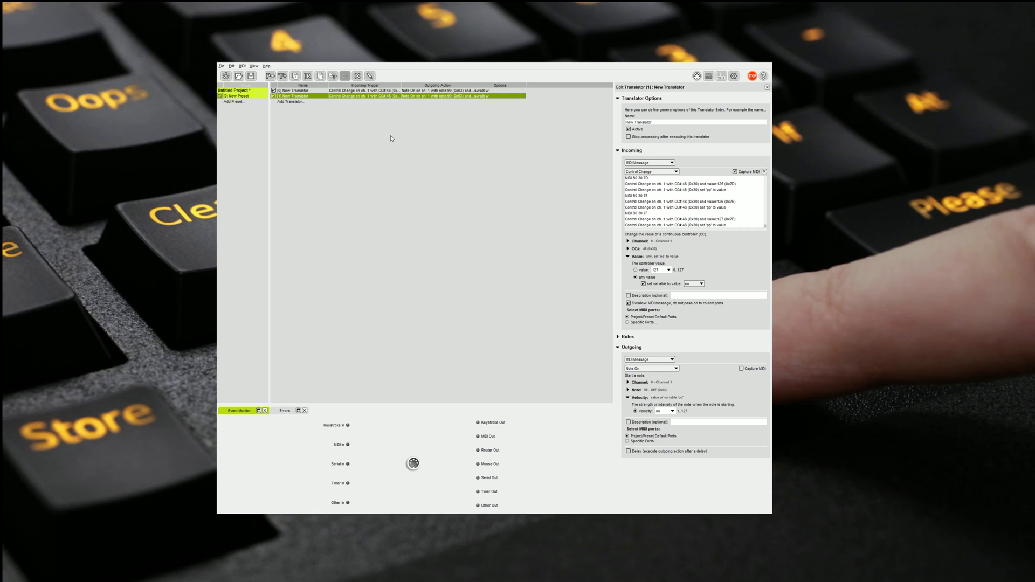
{"action": "left_click", "coordinate": [299, 97]}
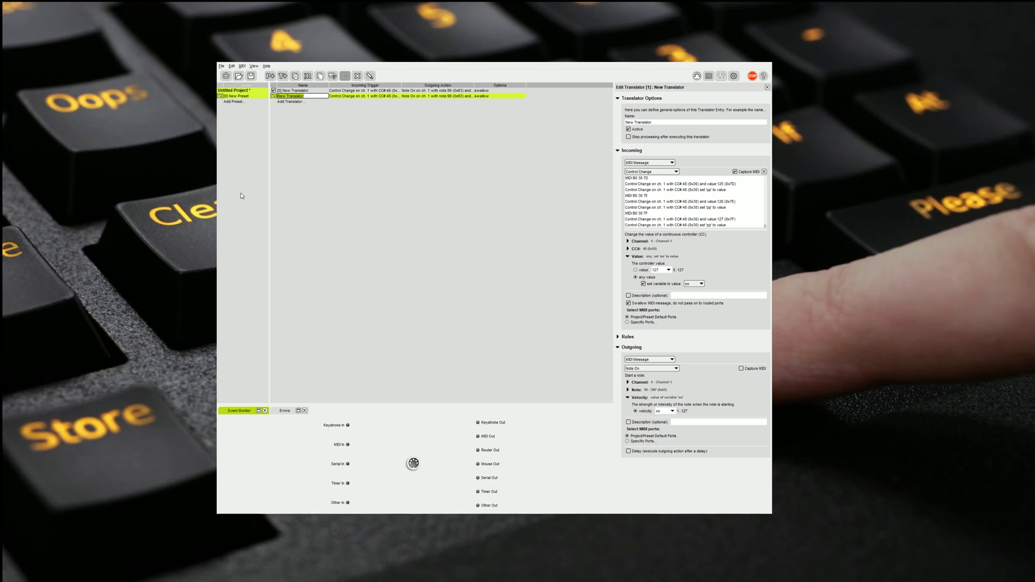
{"action": "type", "text": "FAder 2"}
{"action": "key", "text": "Return"}
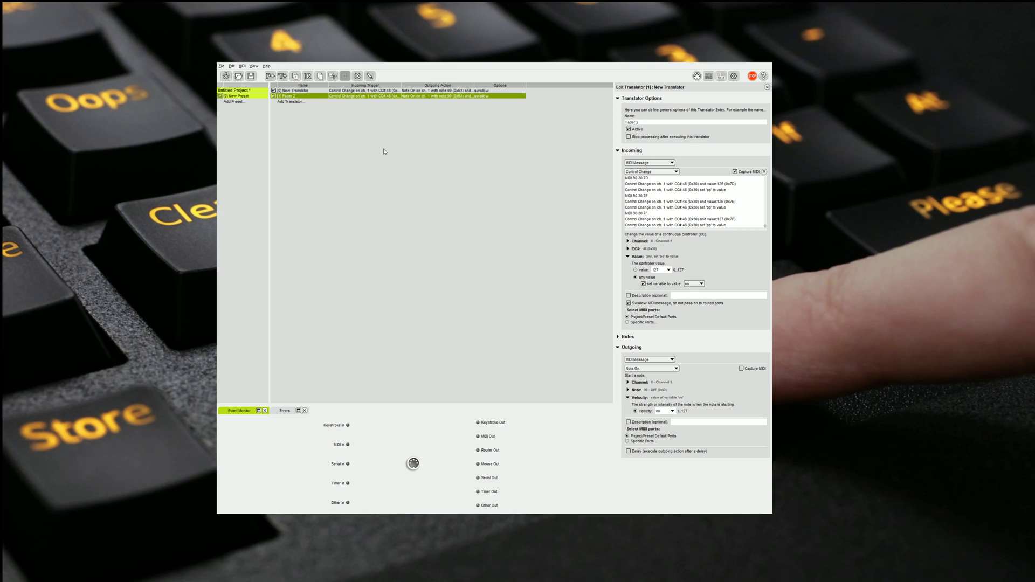
- Rename the original translator to Fader 1 and select Fader 2 for editing
{"action": "left_click", "coordinate": [302, 91]}
{"action": "left_click", "coordinate": [302, 91]}
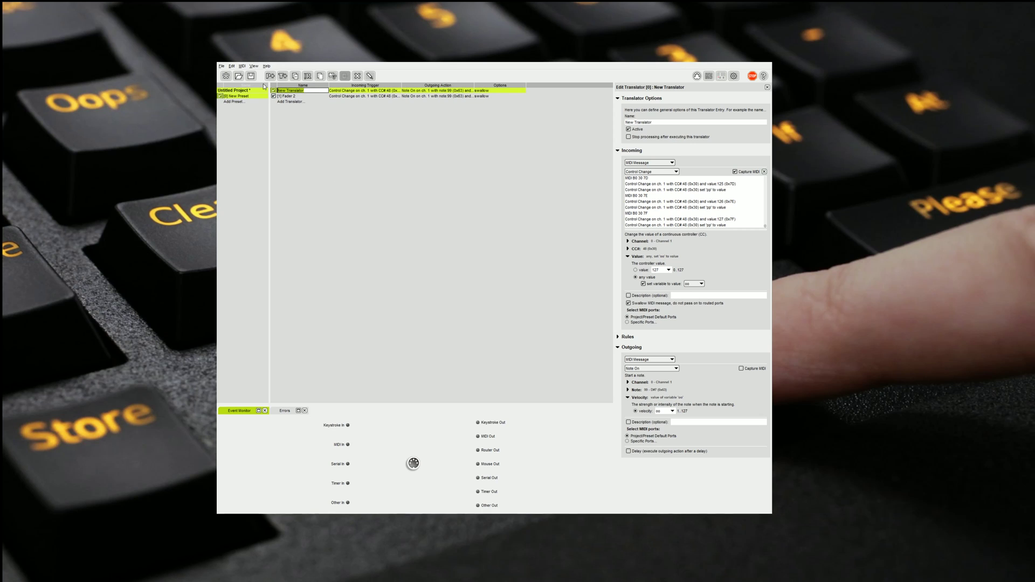
{"action": "type", "text": "Fader 12"}
{"action": "key", "text": "Return"}
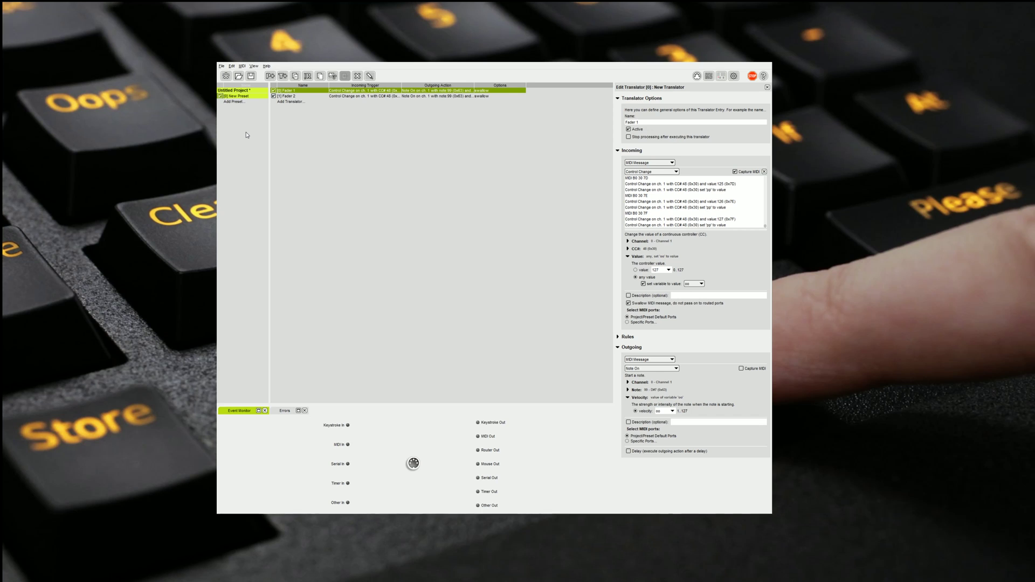
{"action": "left_click", "coordinate": [396, 96]}
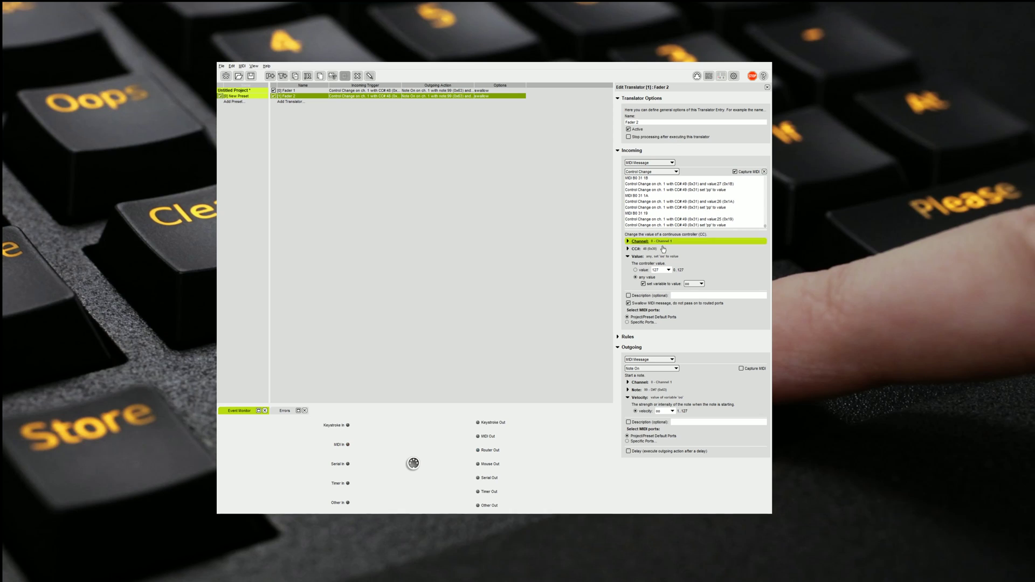
- Change Fader 2's incoming CC# to 49 and store its value in variable pp
{"action": "left_click", "coordinate": [636, 249]}
{"action": "left_click", "coordinate": [667, 263]}
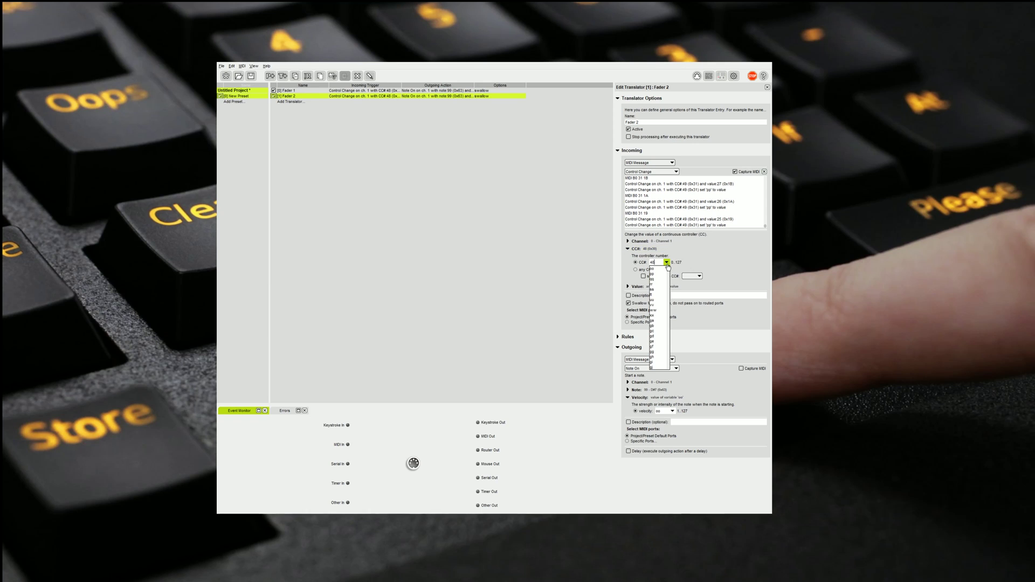
{"action": "key", "text": "BackSpace"}
{"action": "type", "text": "9"}
{"action": "key", "text": "Return"}
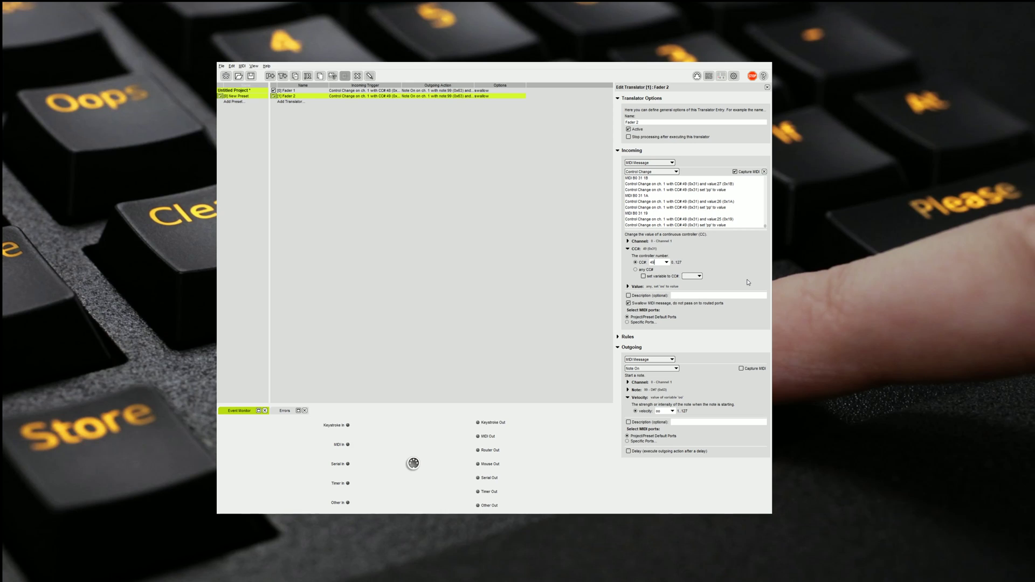
{"action": "left_click", "coordinate": [628, 288]}
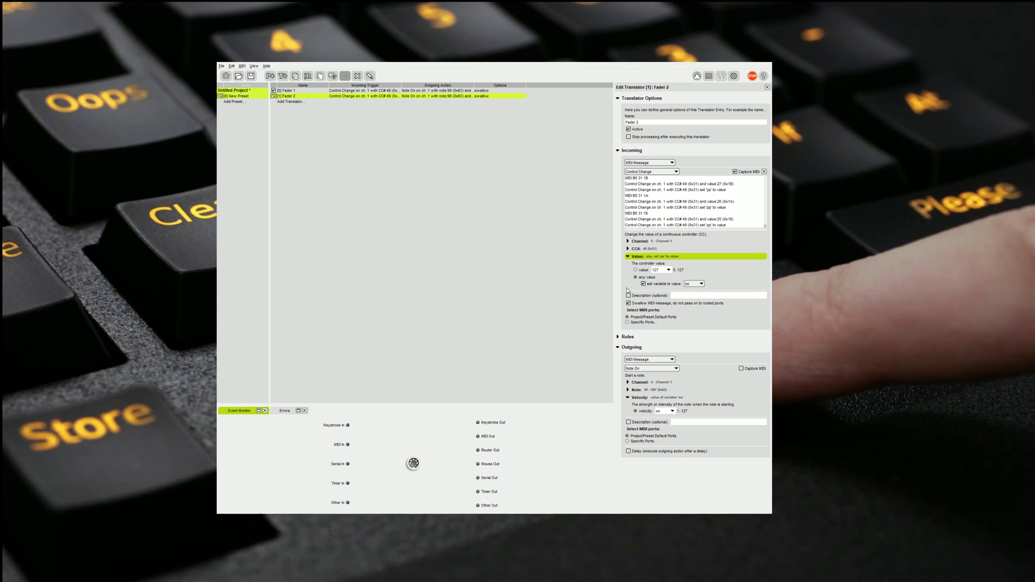
{"action": "left_click", "coordinate": [701, 284]}
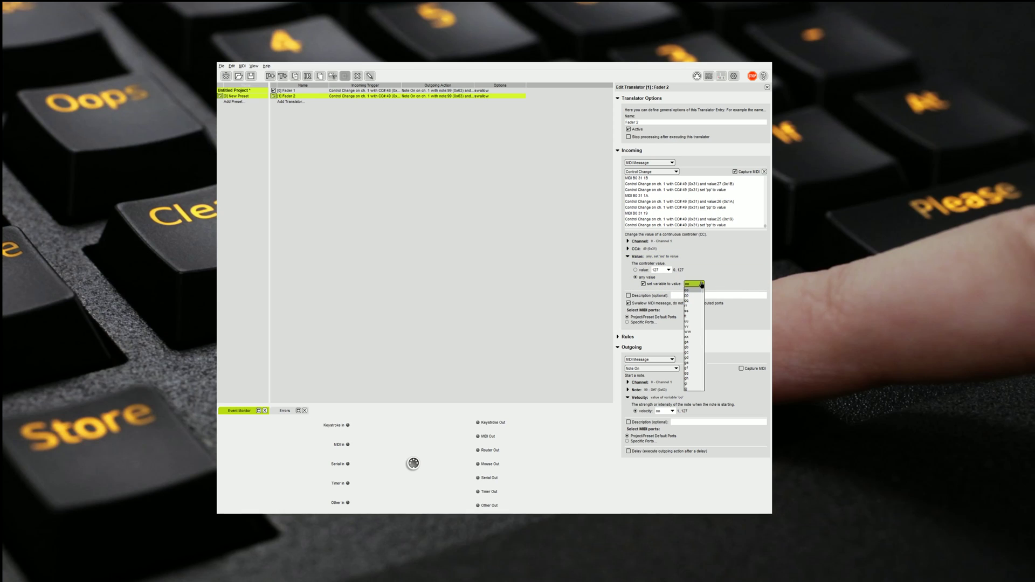
{"action": "left_click", "coordinate": [690, 296]}
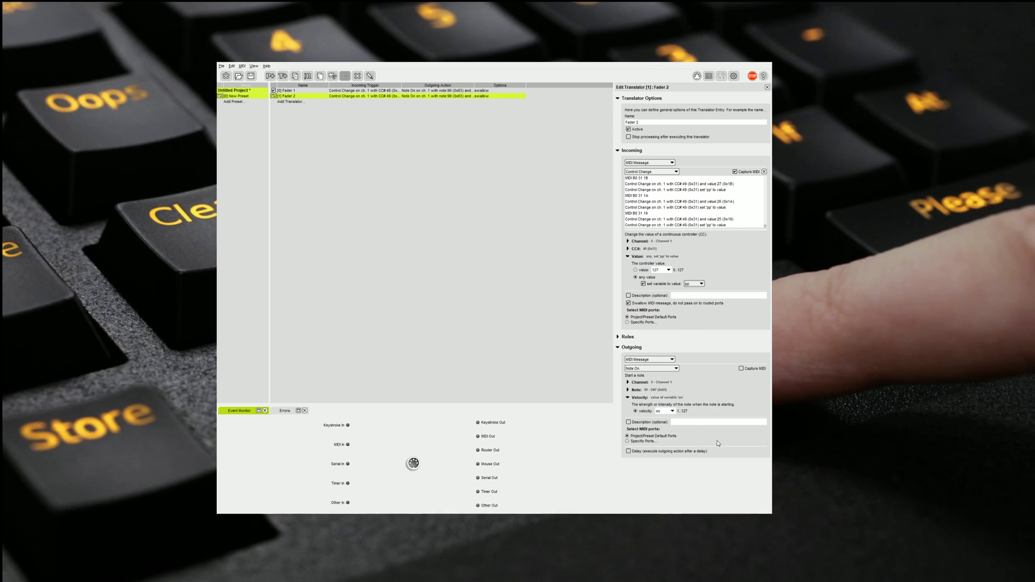
- Set Fader 2's outgoing velocity to pp and its note to 100 - E7
{"action": "left_click", "coordinate": [665, 410]}
{"action": "left_click", "coordinate": [672, 411]}
{"action": "left_click", "coordinate": [664, 419]}
{"action": "left_click", "coordinate": [630, 389]}
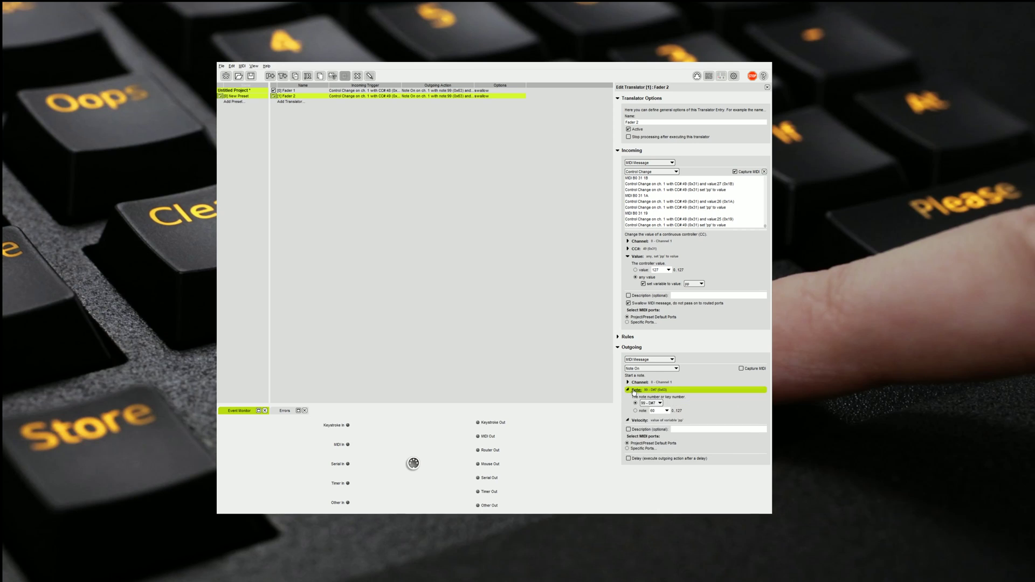
{"action": "left_click", "coordinate": [660, 403]}
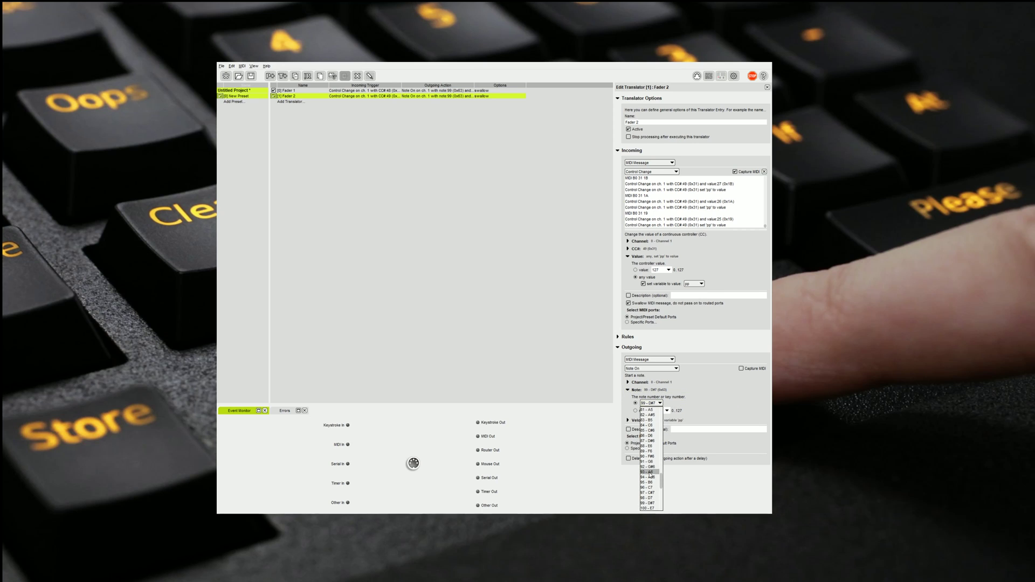
{"action": "left_click", "coordinate": [650, 508]}
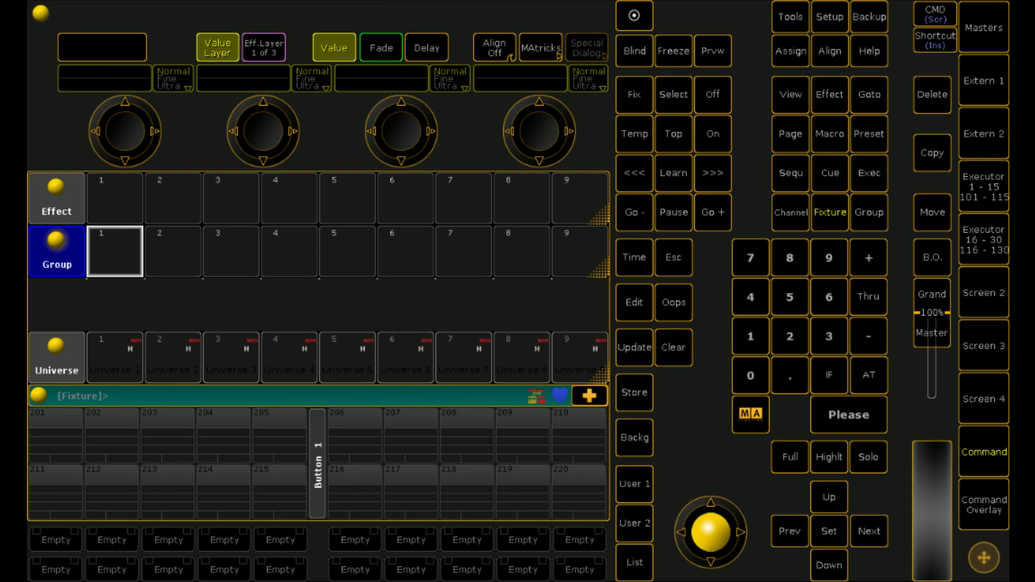
- In Options > MIDI, set both MIDI In and MIDI Out devices to Bome MIDI Translator 1
{"action": "left_click", "coordinate": [40, 12]}
{"action": "left_click", "coordinate": [76, 180]}
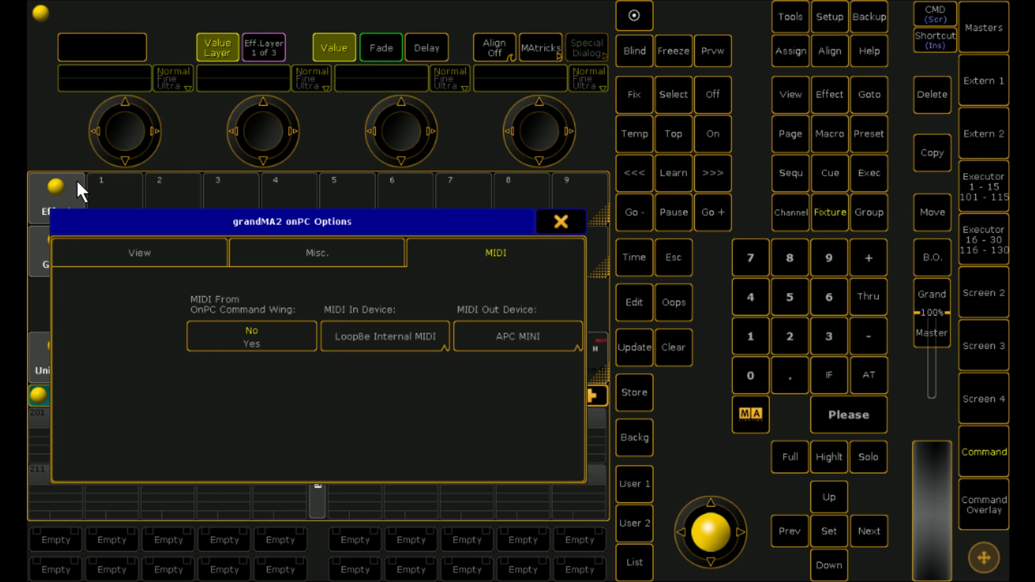
{"action": "left_click", "coordinate": [384, 340]}
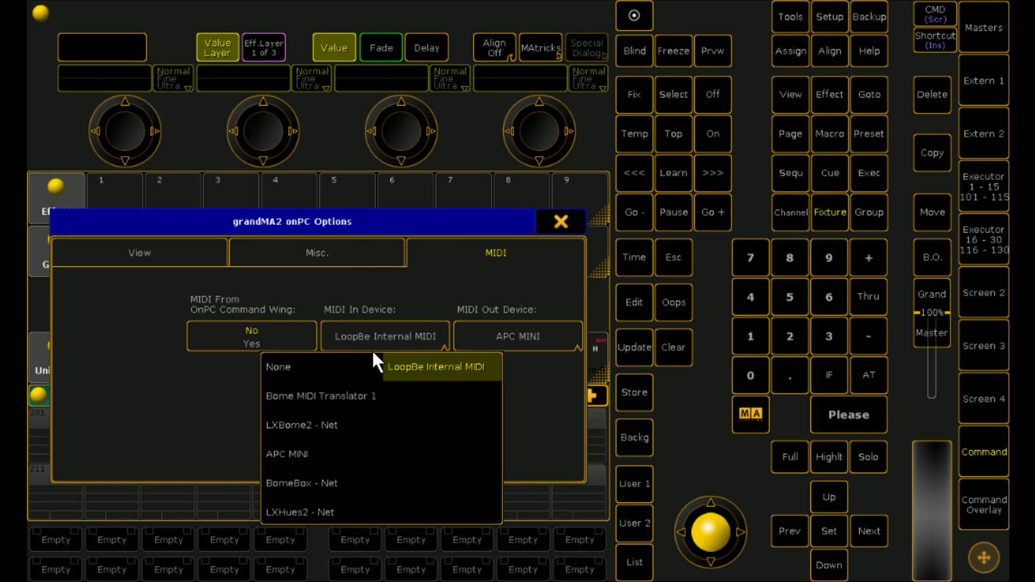
{"action": "left_click", "coordinate": [351, 399]}
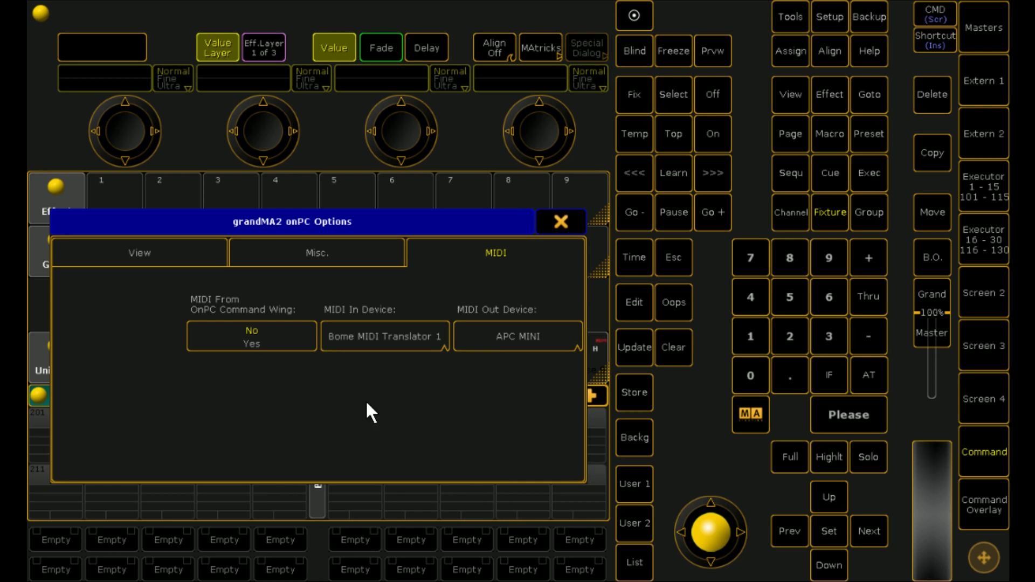
{"action": "left_click", "coordinate": [513, 339]}
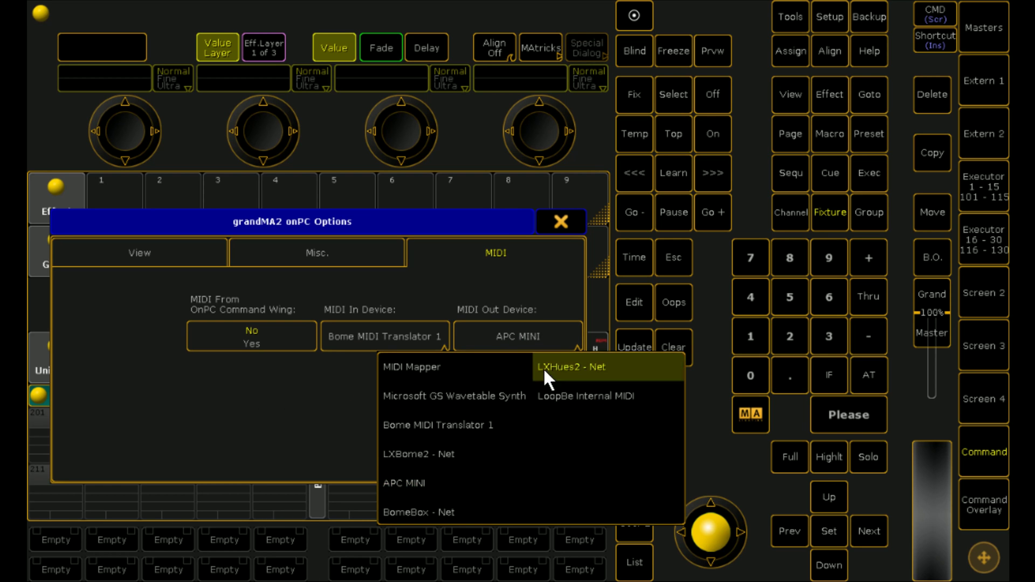
{"action": "left_click", "coordinate": [476, 428]}
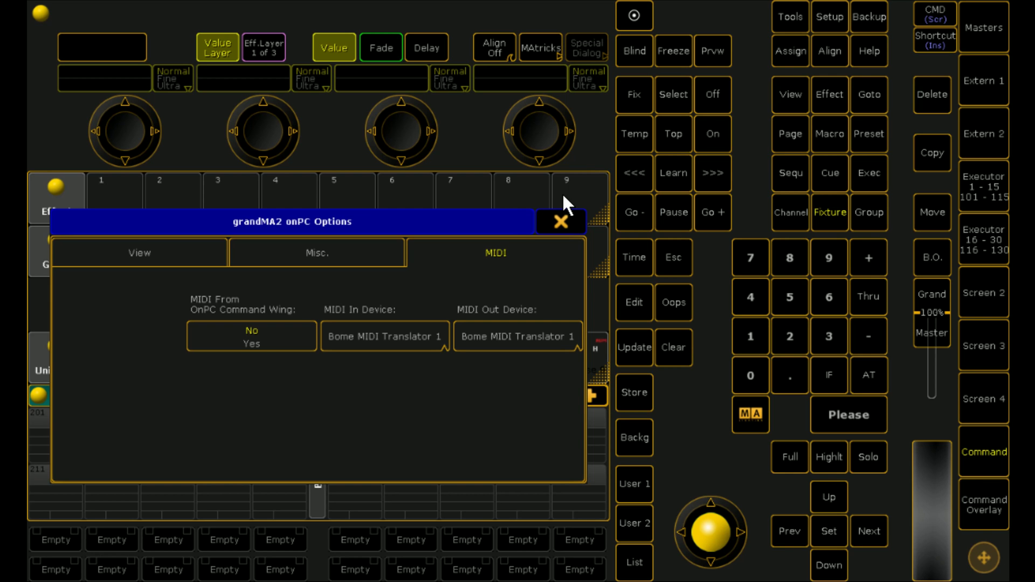
{"action": "left_click", "coordinate": [506, 335]}
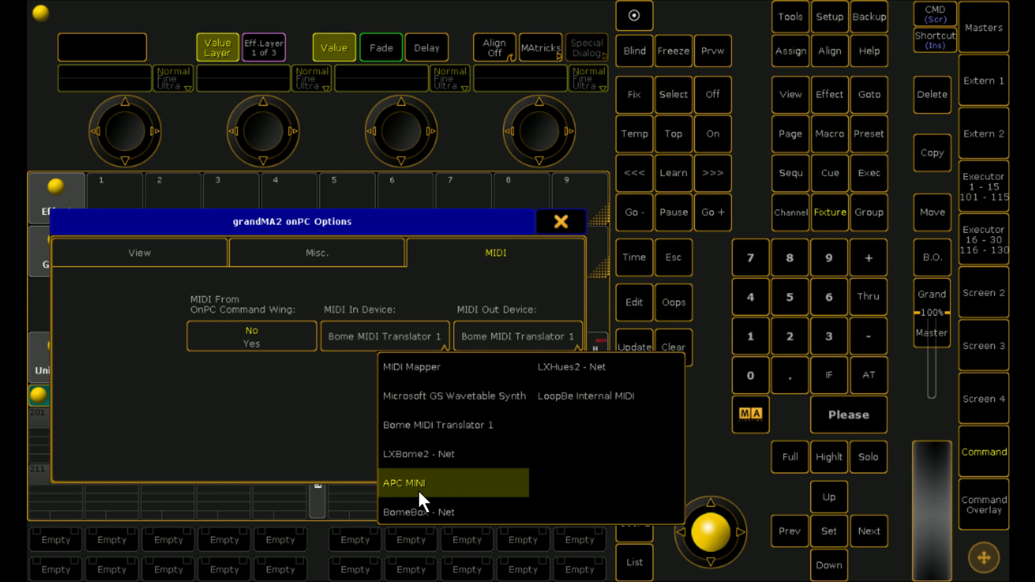
{"action": "left_click", "coordinate": [452, 426]}
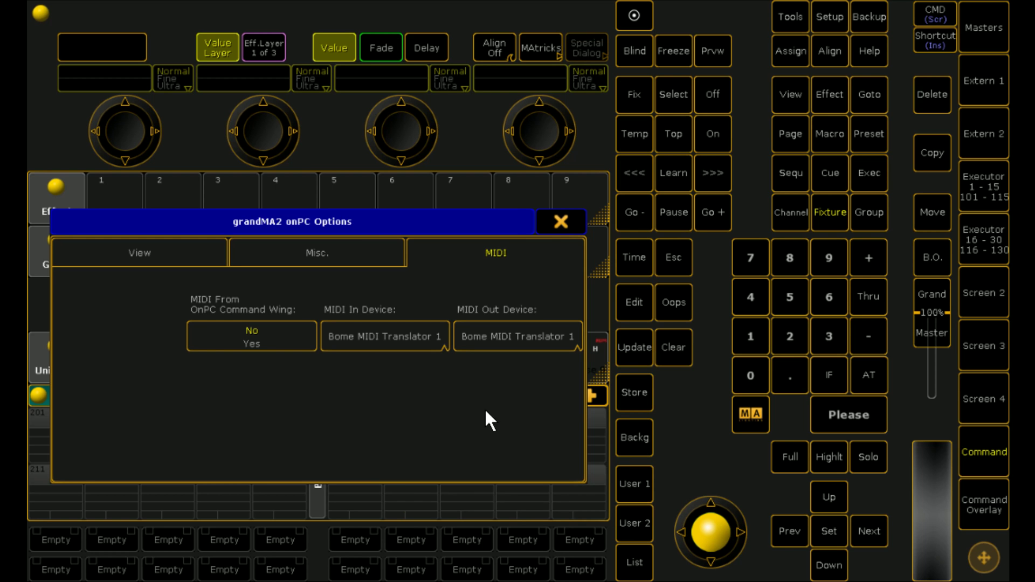
{"action": "left_click", "coordinate": [561, 221]}
- Open Setup > Remote Inputs Setup and go to the MIDI Remotes list
{"action": "left_click", "coordinate": [821, 18]}
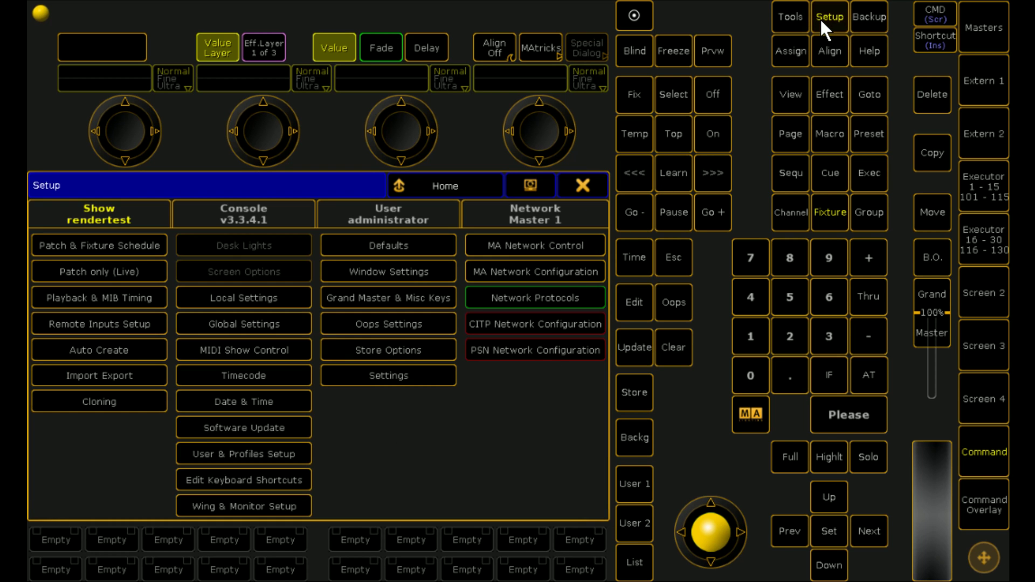
{"action": "left_click", "coordinate": [110, 326]}
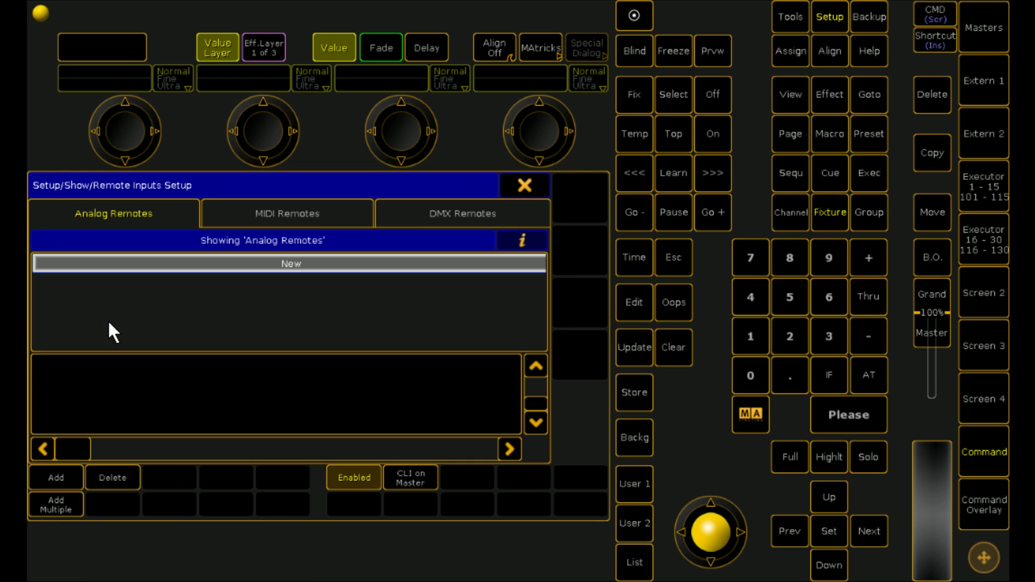
{"action": "left_click", "coordinate": [265, 210]}
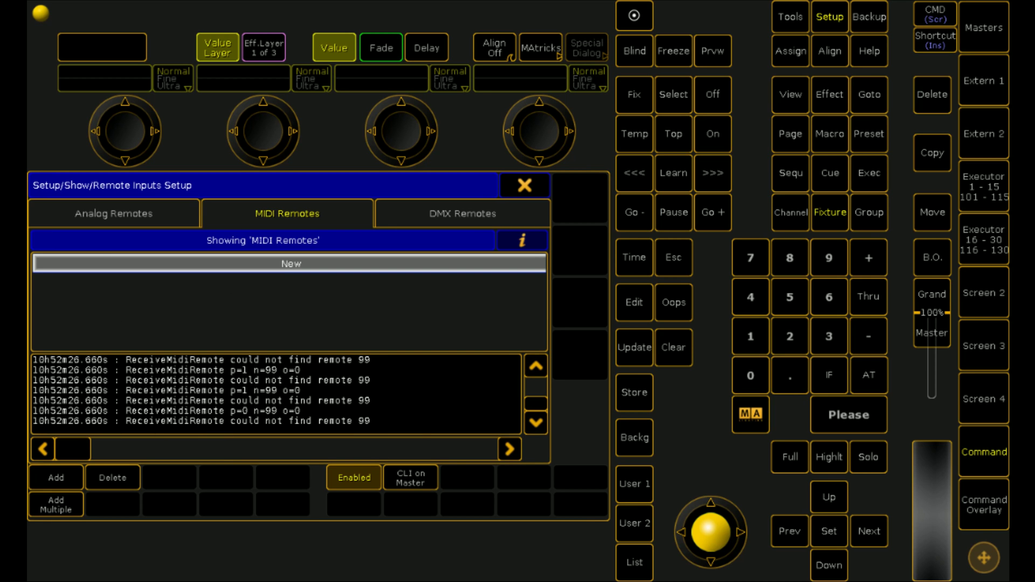
- Add a MIDI remote named Fader 1 with note 99 on channel 1
{"action": "left_click", "coordinate": [56, 479]}
{"action": "left_click", "coordinate": [99, 291]}
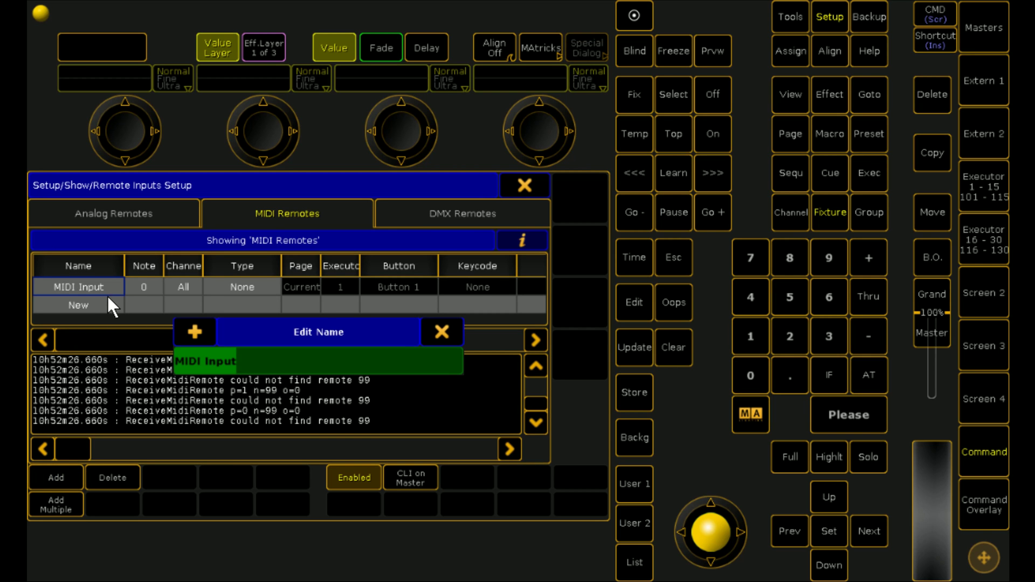
{"action": "type", "text": "Fader 1"}
{"action": "key", "text": "Return"}
{"action": "left_click", "coordinate": [140, 287]}
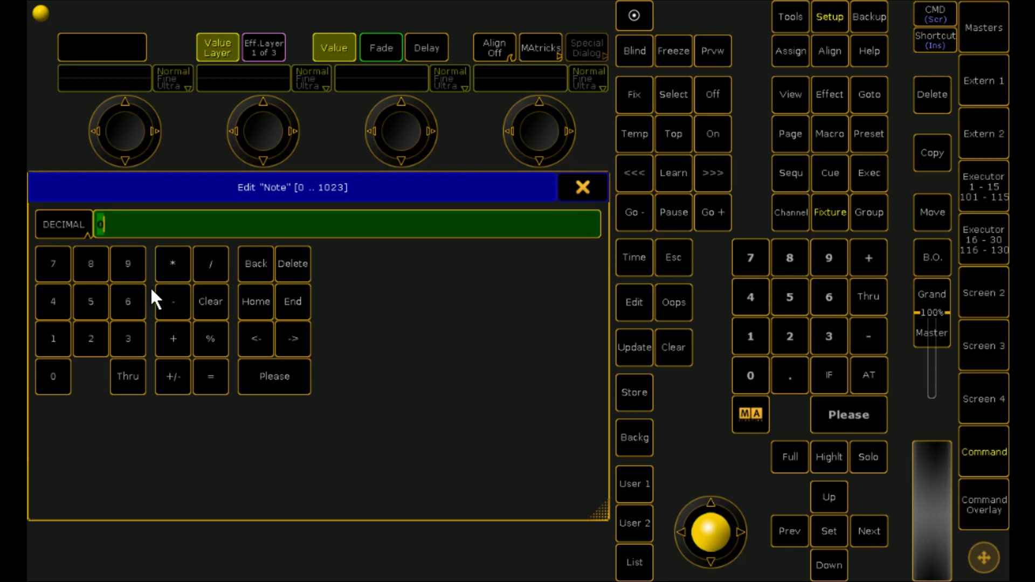
{"action": "type", "text": "99"}
{"action": "key", "text": "Return"}
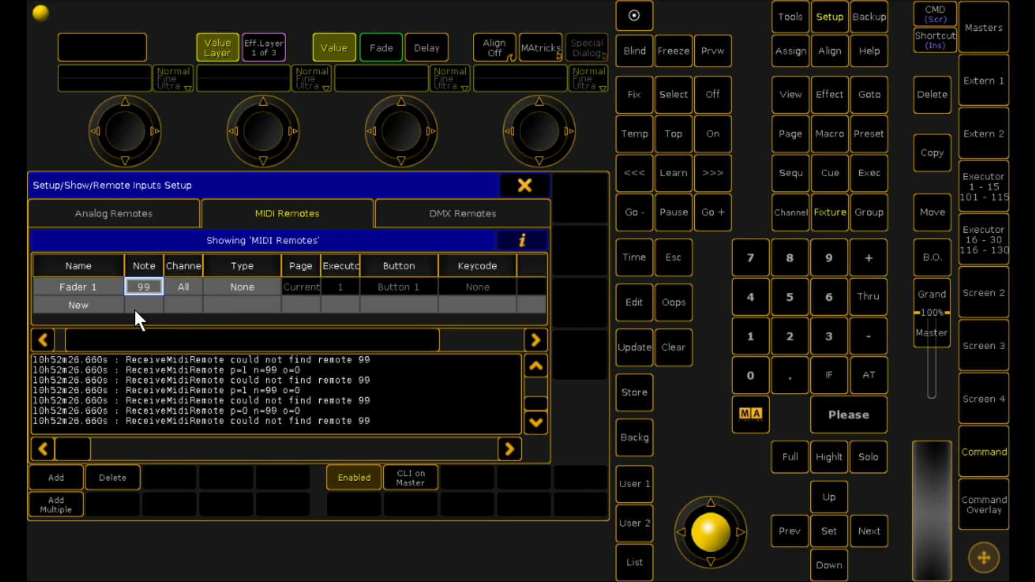
{"action": "left_click", "coordinate": [183, 287]}
{"action": "left_click", "coordinate": [184, 290]}
{"action": "type", "text": "1"}
{"action": "key", "text": "Return"}
- Set Fader 1's type to Exec on executor page 1
{"action": "double_click", "coordinate": [257, 286]}
{"action": "left_click", "coordinate": [309, 323]}
{"action": "left_click", "coordinate": [297, 288]}
{"action": "left_click", "coordinate": [296, 290]}
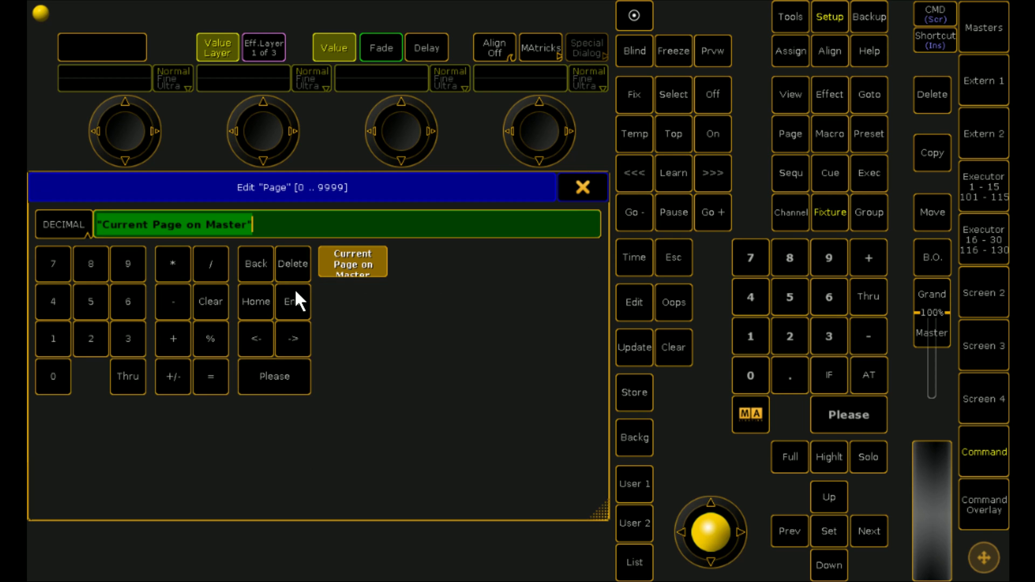
{"action": "left_click", "coordinate": [46, 345]}
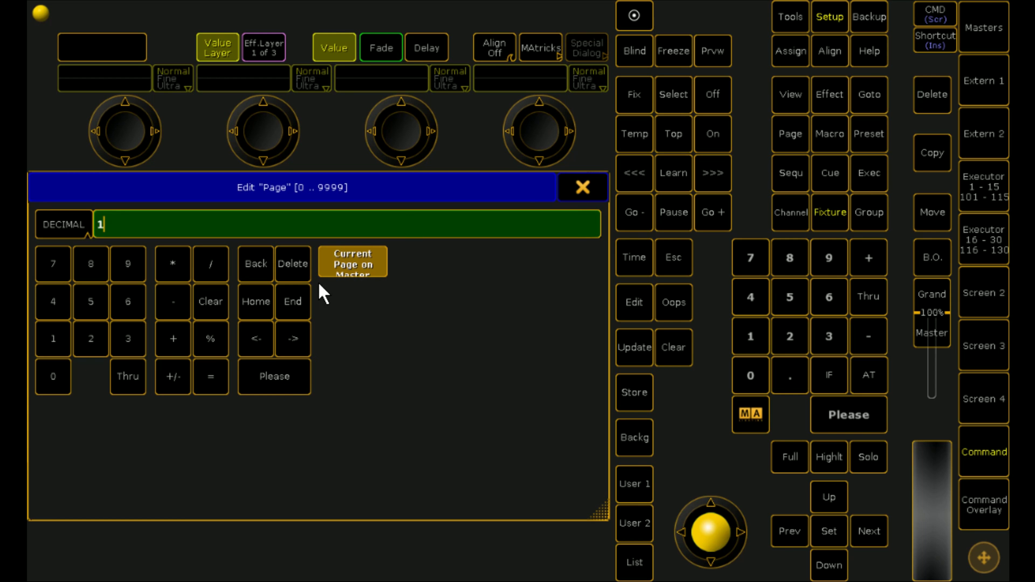
{"action": "left_click", "coordinate": [268, 379]}
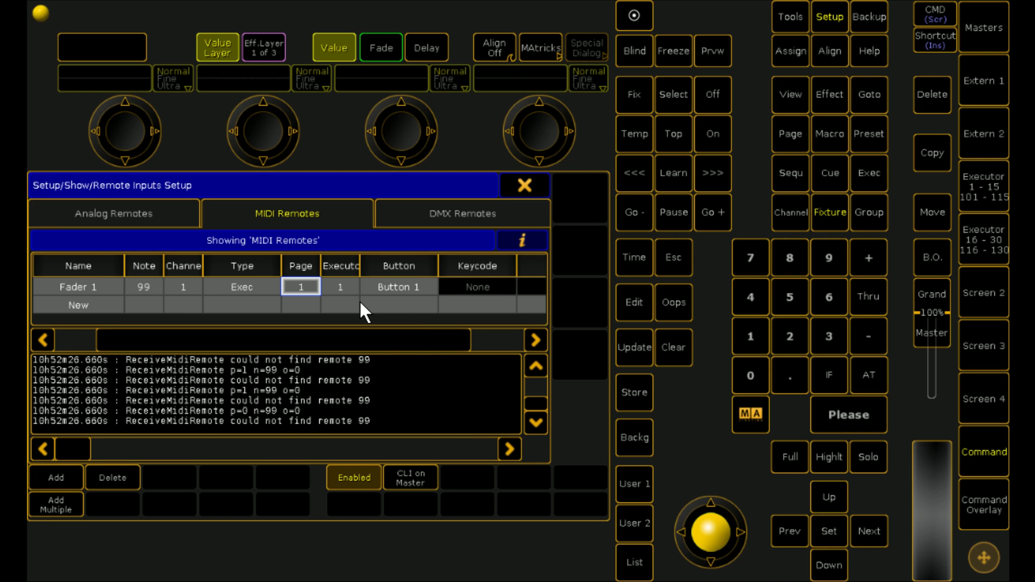
- Assign Fader 1's button function to the executor Fader
{"action": "left_click", "coordinate": [390, 286]}
{"action": "left_click", "coordinate": [389, 287]}
{"action": "left_click", "coordinate": [418, 348]}
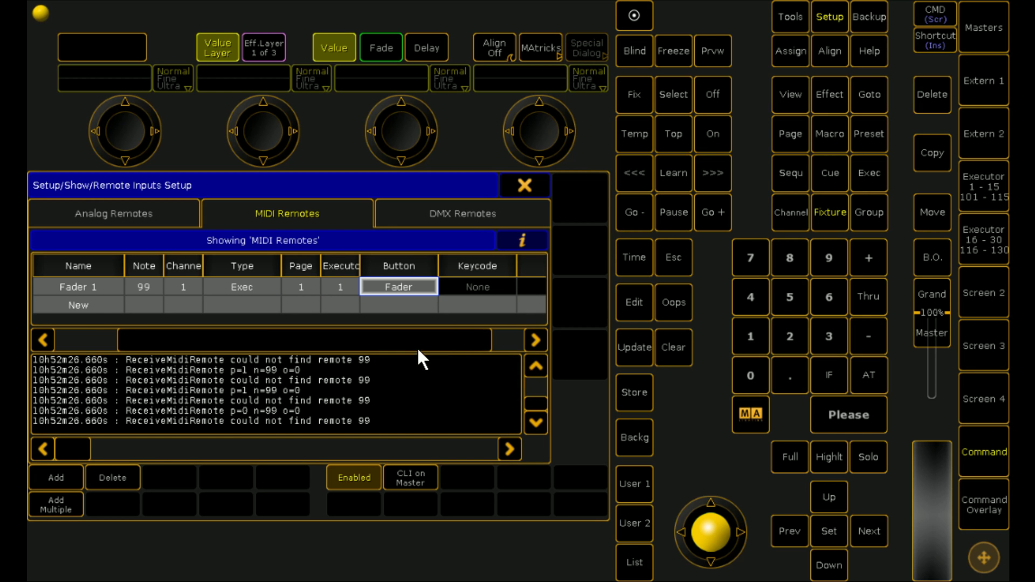
- Add a second MIDI remote named Fader 2 on channel 1
{"action": "left_click", "coordinate": [79, 306]}
{"action": "left_click", "coordinate": [79, 305]}
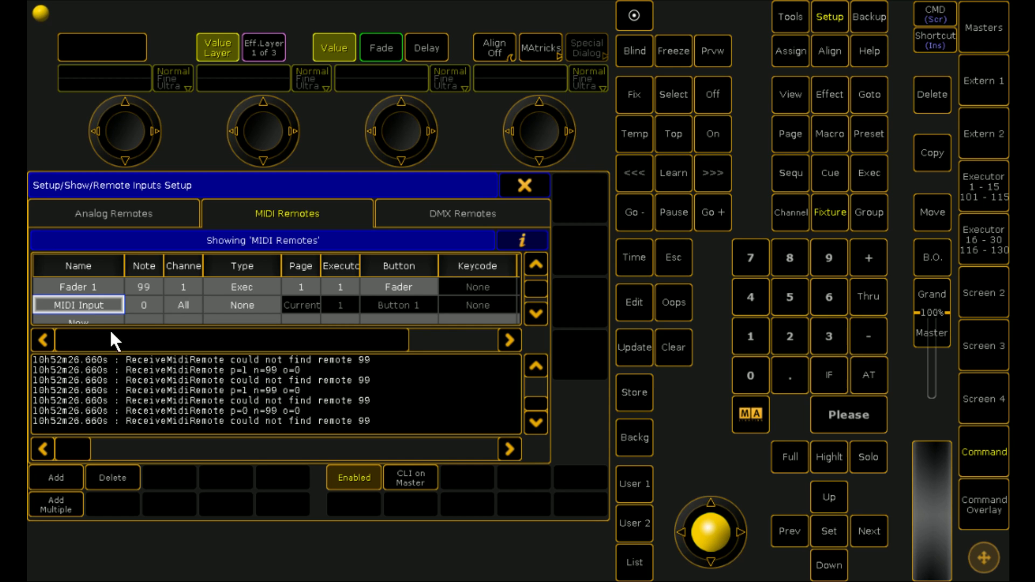
{"action": "left_click", "coordinate": [98, 297]}
{"action": "type", "text": "Fader"}
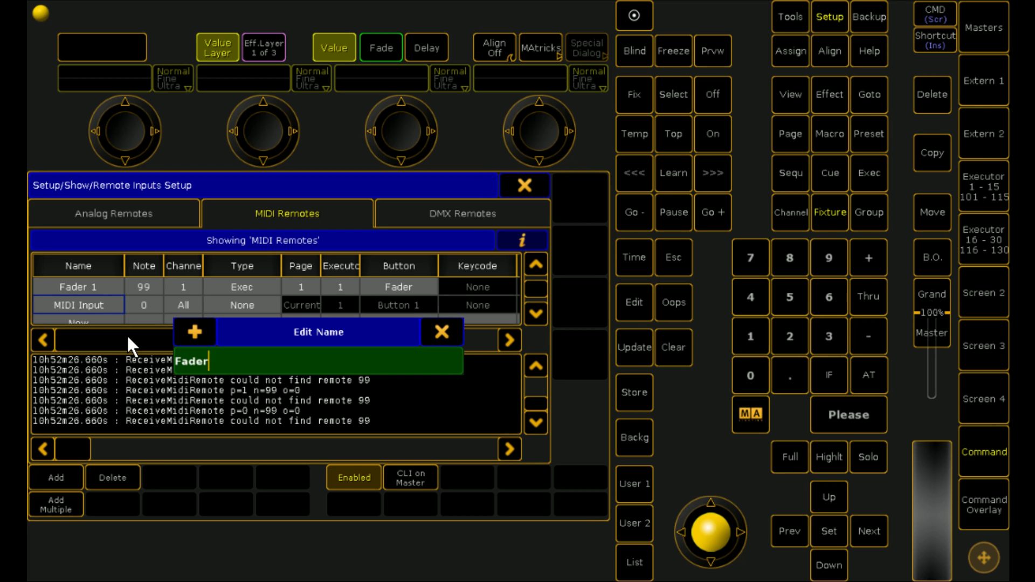
{"action": "type", "text": " 12"}
{"action": "key", "text": "BackSpace"}
{"action": "key", "text": "BackSpace"}
{"action": "type", "text": "2"}
{"action": "key", "text": "Return"}
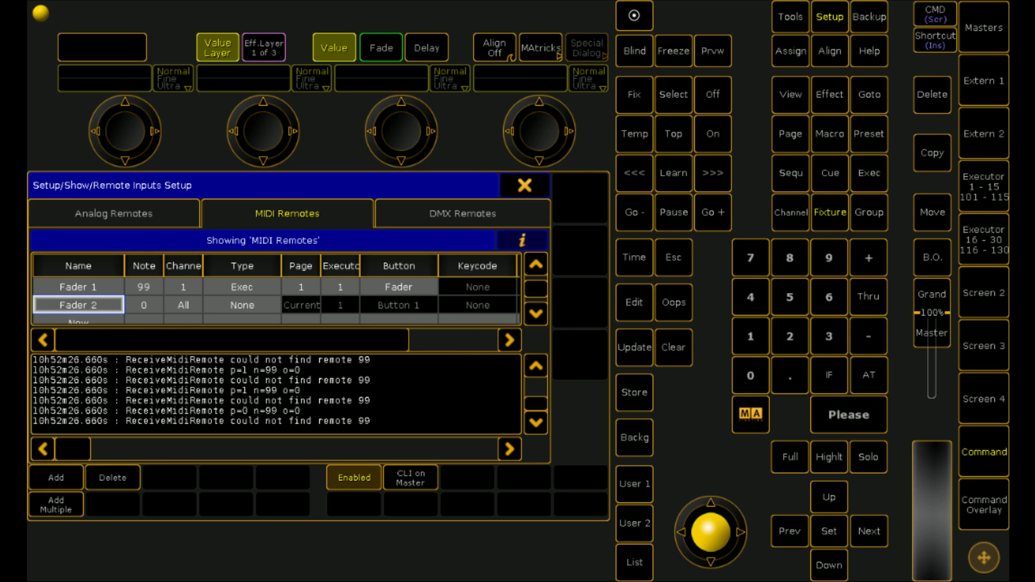
{"action": "double_click", "coordinate": [171, 303]}
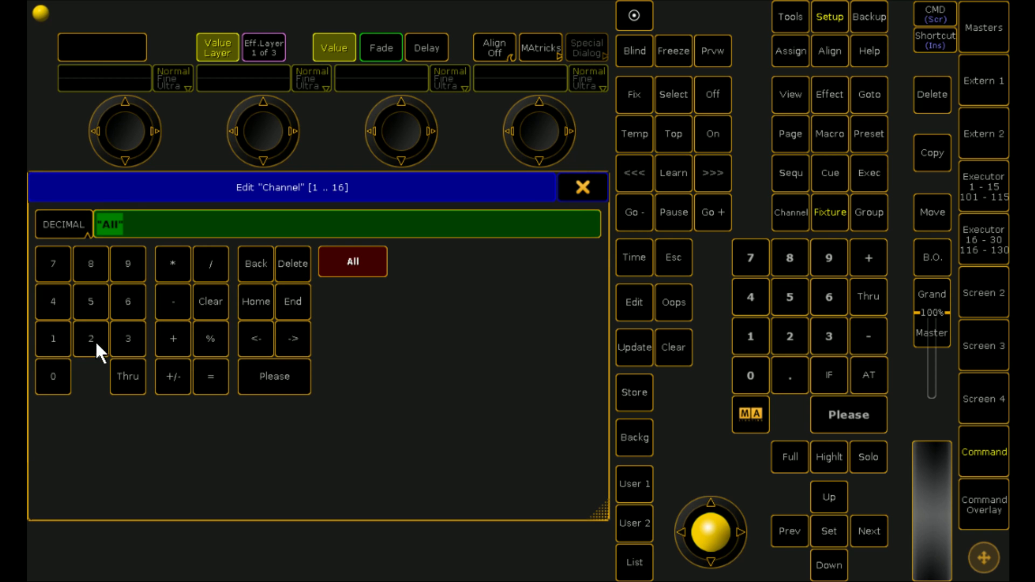
{"action": "type", "text": "1"}
{"action": "left_click", "coordinate": [265, 368]}
- Set Fader 2's type to Exec, page 1, executor 2
{"action": "left_click", "coordinate": [254, 310]}
{"action": "left_click", "coordinate": [254, 312]}
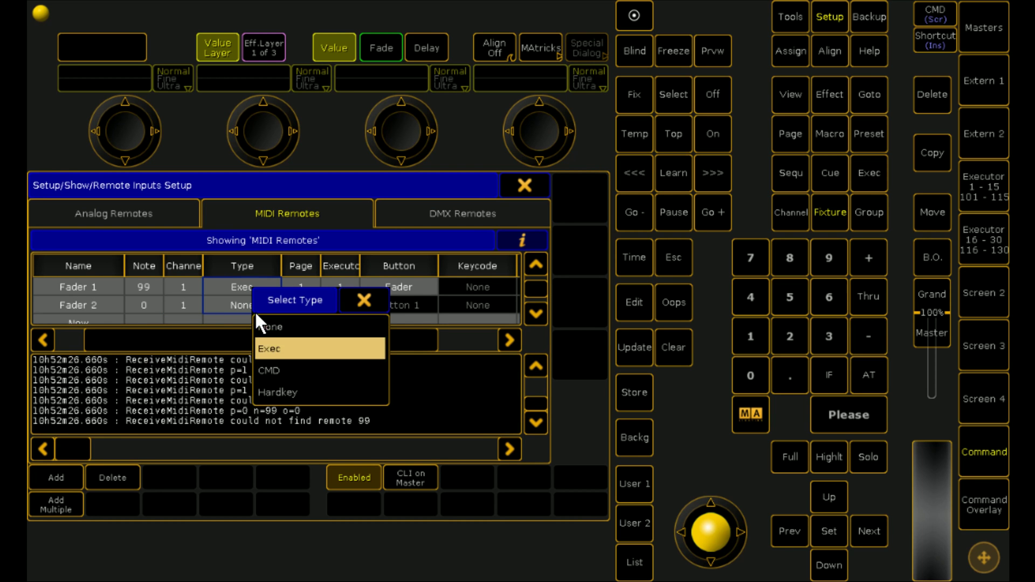
{"action": "left_click", "coordinate": [279, 351]}
{"action": "left_click", "coordinate": [298, 287]}
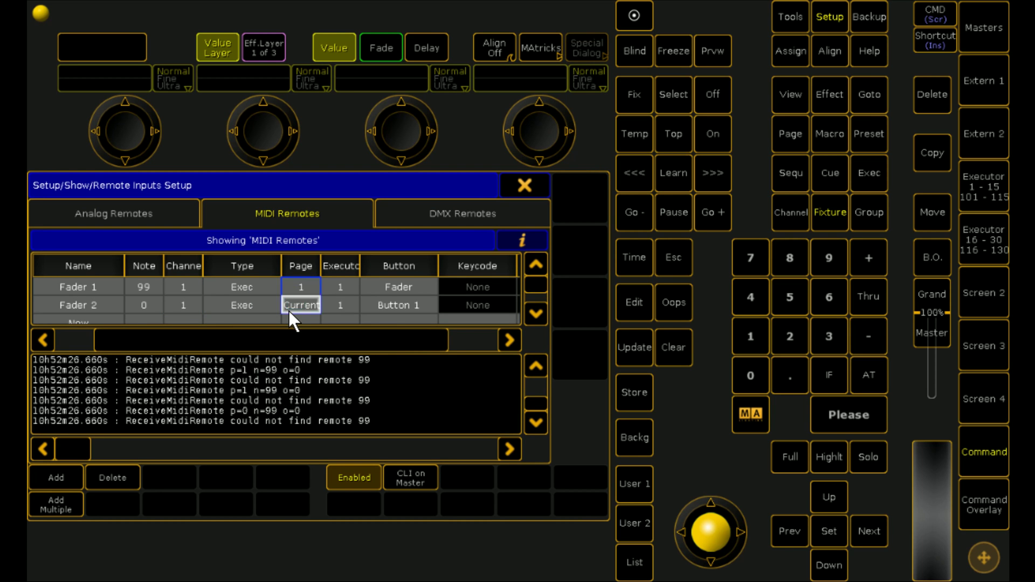
{"action": "left_click", "coordinate": [293, 311]}
{"action": "type", "text": "1"}
{"action": "key", "text": "Return"}
{"action": "left_click", "coordinate": [342, 304]}
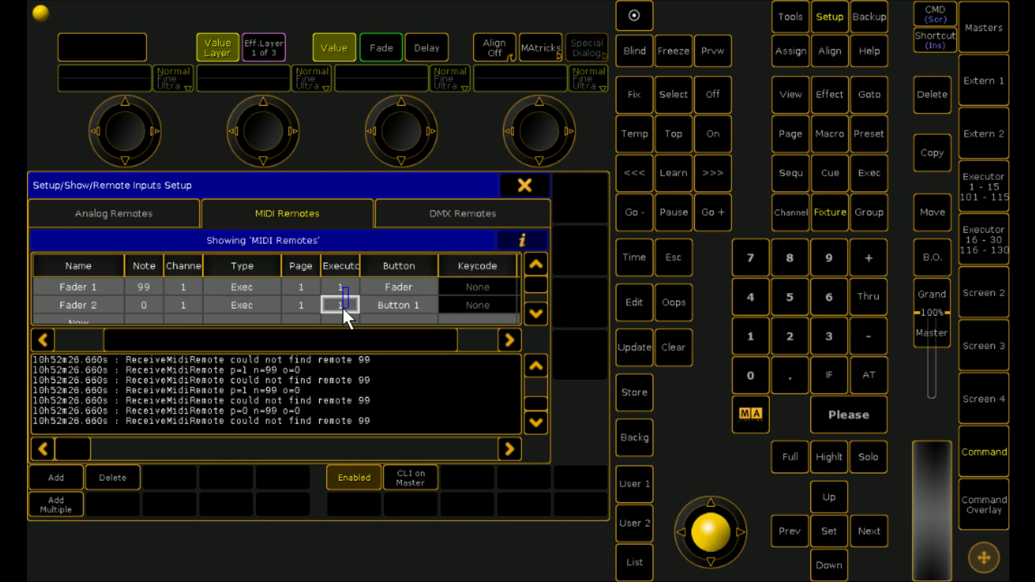
{"action": "left_click", "coordinate": [342, 307]}
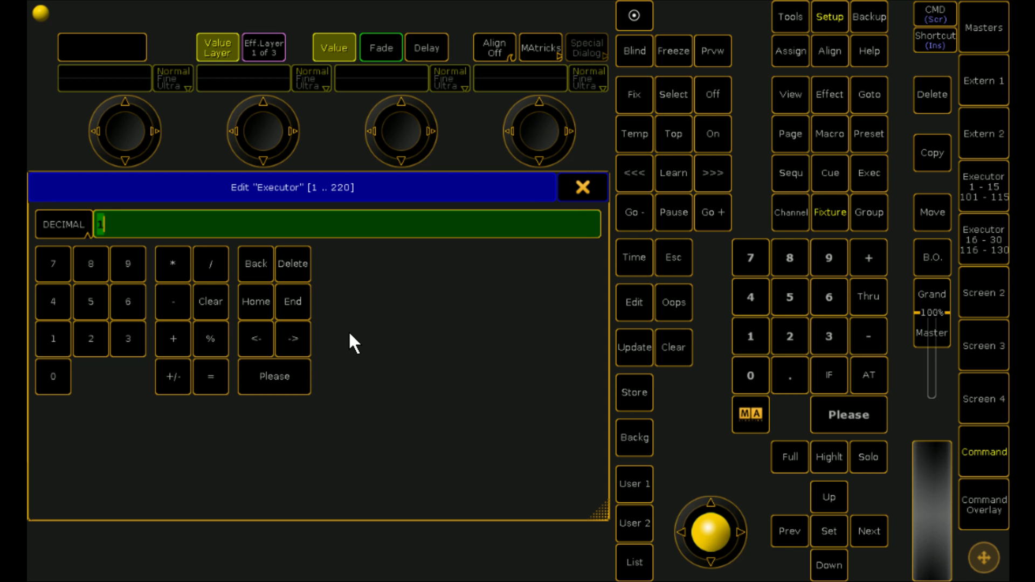
{"action": "type", "text": "rhu"}
{"action": "key", "text": "BackSpace"}
{"action": "key", "text": "BackSpace"}
{"action": "key", "text": "BackSpace"}
{"action": "type", "text": "thru 2"}
{"action": "key", "text": "Return"}
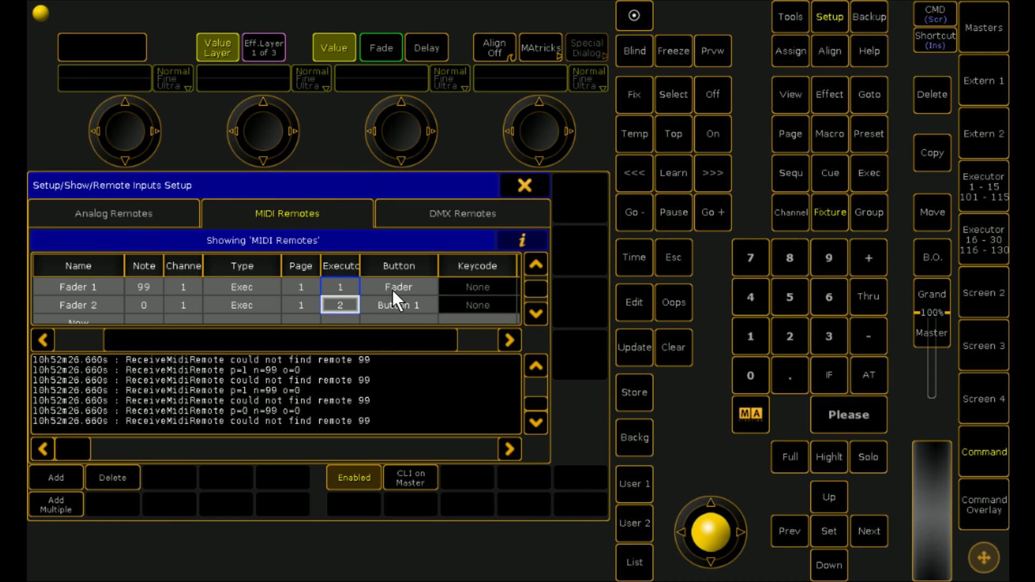
- Assign Fader 2's button function to the executor Fader
{"action": "left_click", "coordinate": [391, 305]}
{"action": "left_click", "coordinate": [399, 310]}
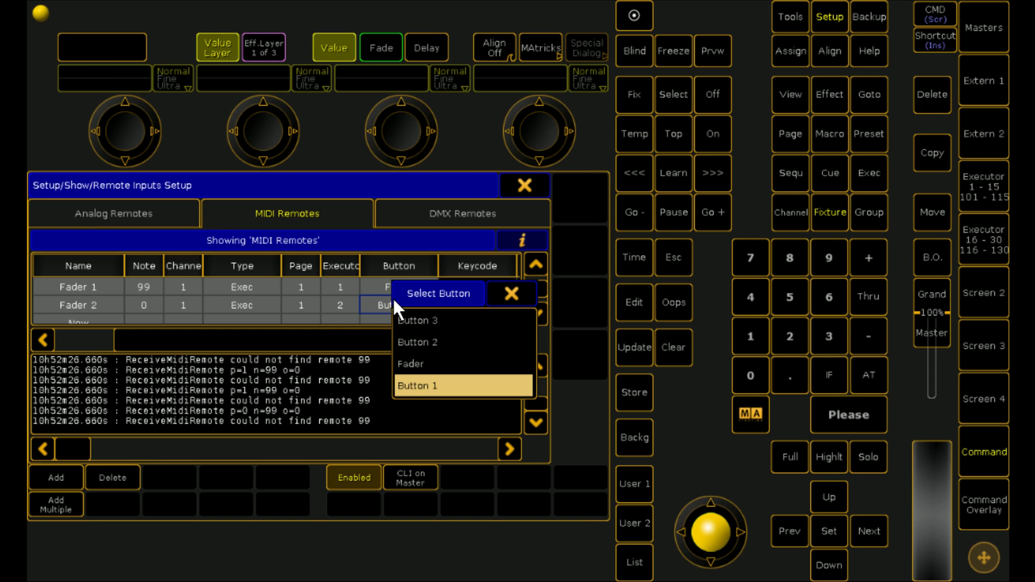
{"action": "left_click", "coordinate": [423, 357]}
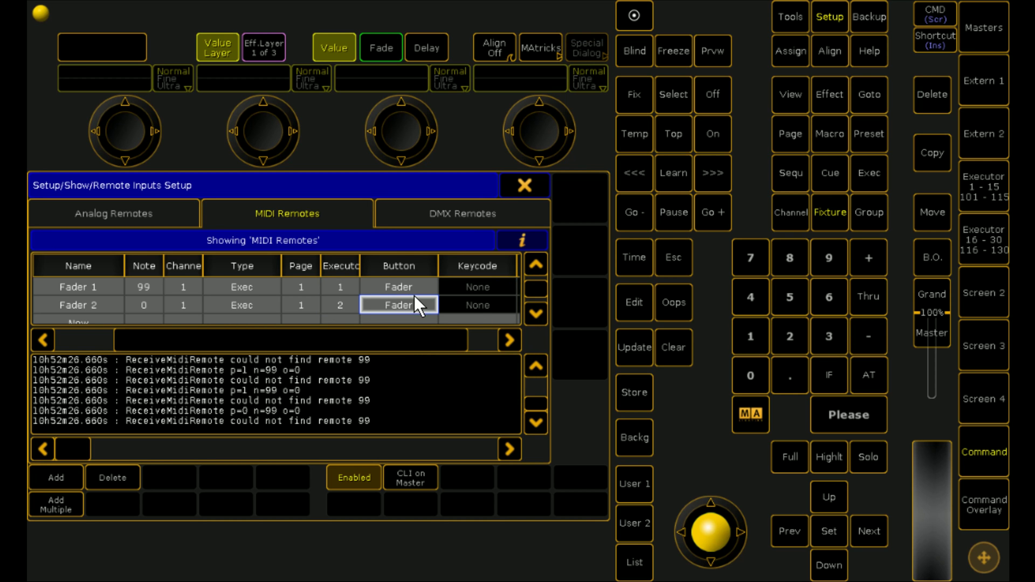
{"action": "left_click", "coordinate": [150, 306]}
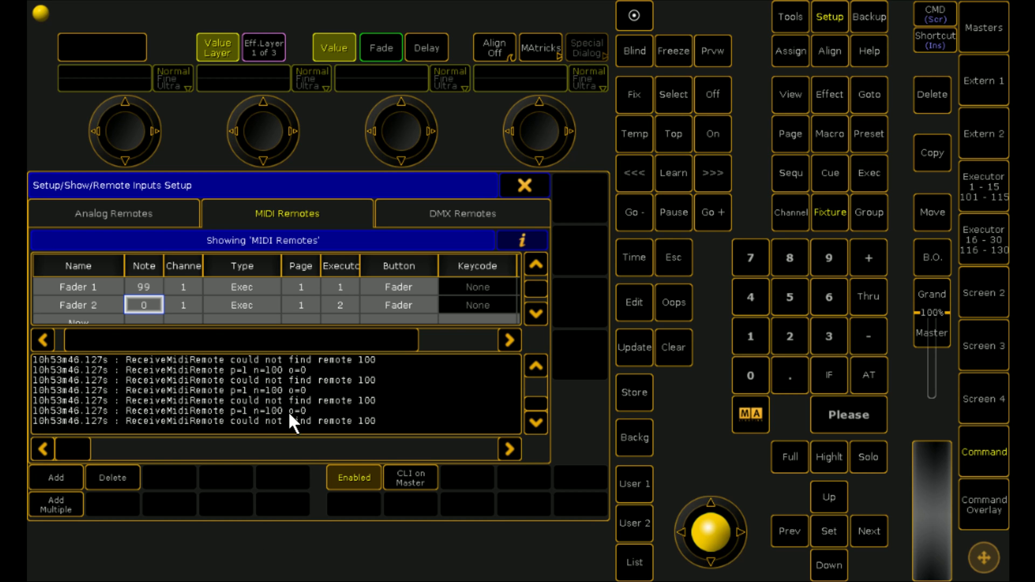
- Enter note number 100 for the Fader 2 remote
{"action": "left_click", "coordinate": [137, 303]}
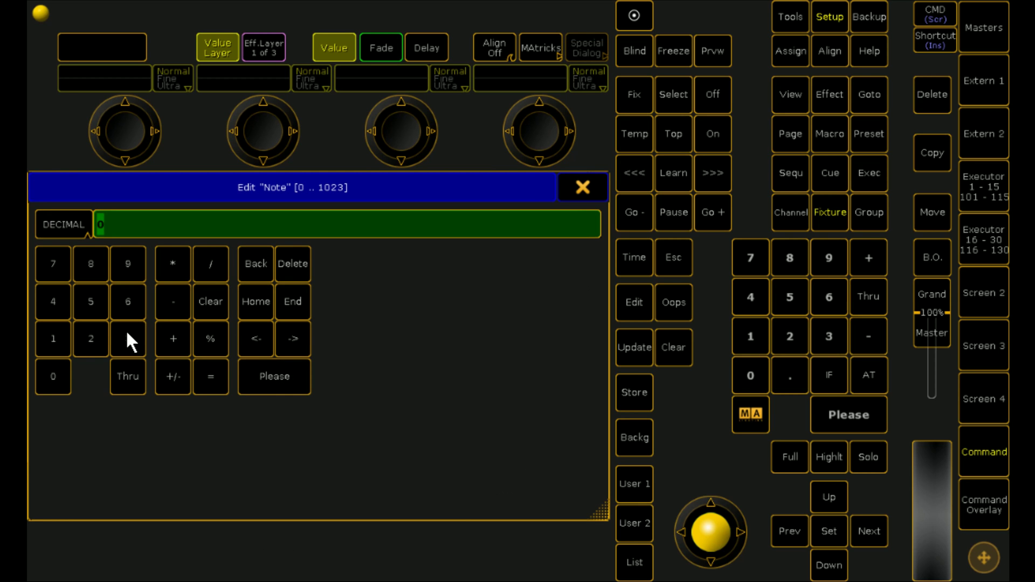
{"action": "type", "text": "100"}
{"action": "key", "text": "Return"}
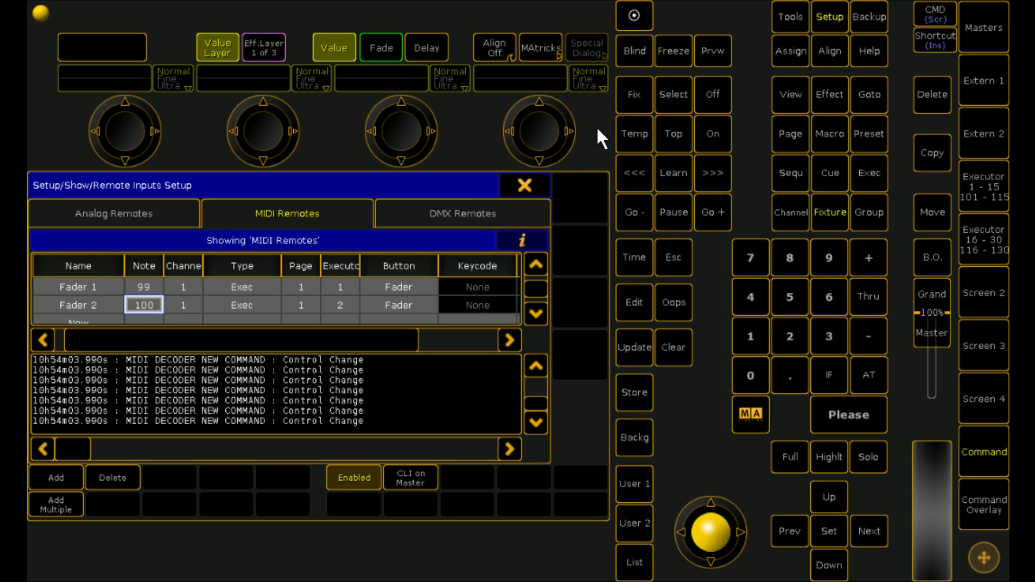
{"action": "left_click", "coordinate": [524, 185]}
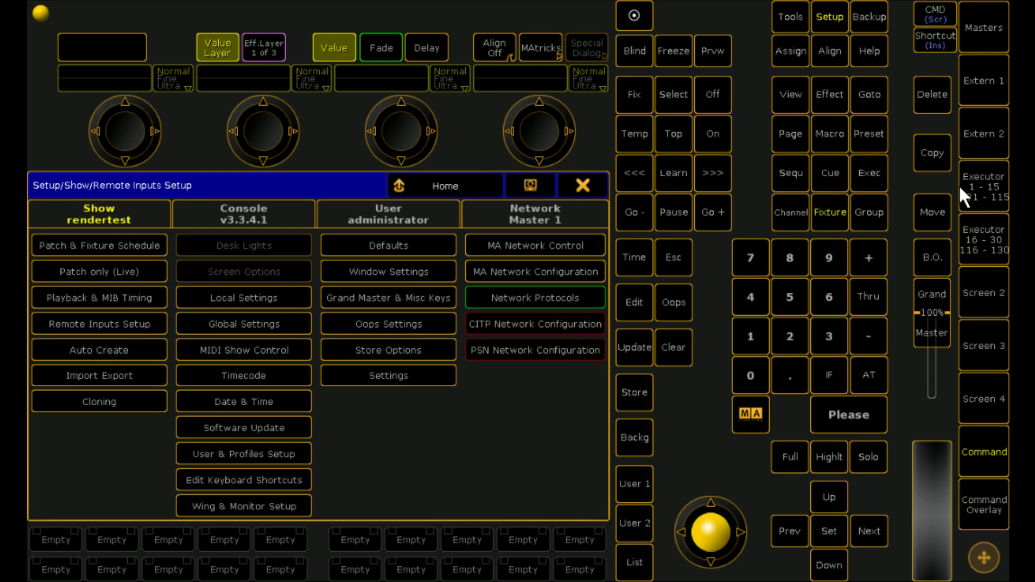
{"action": "left_click", "coordinate": [983, 183]}
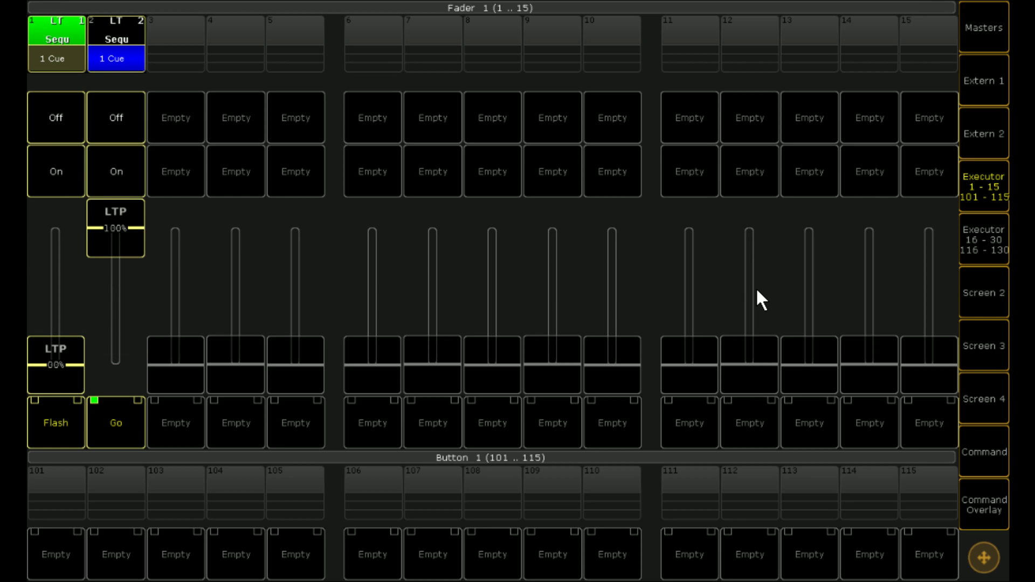
{"action": "left_click", "coordinate": [958, 456]}
{"action": "left_click", "coordinate": [101, 325]}
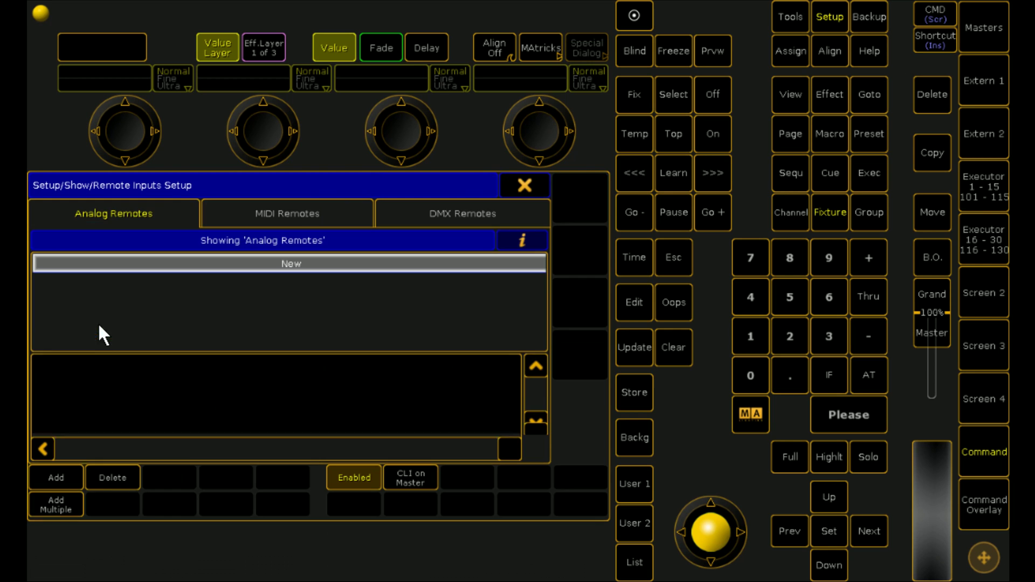
{"action": "left_click", "coordinate": [302, 214]}
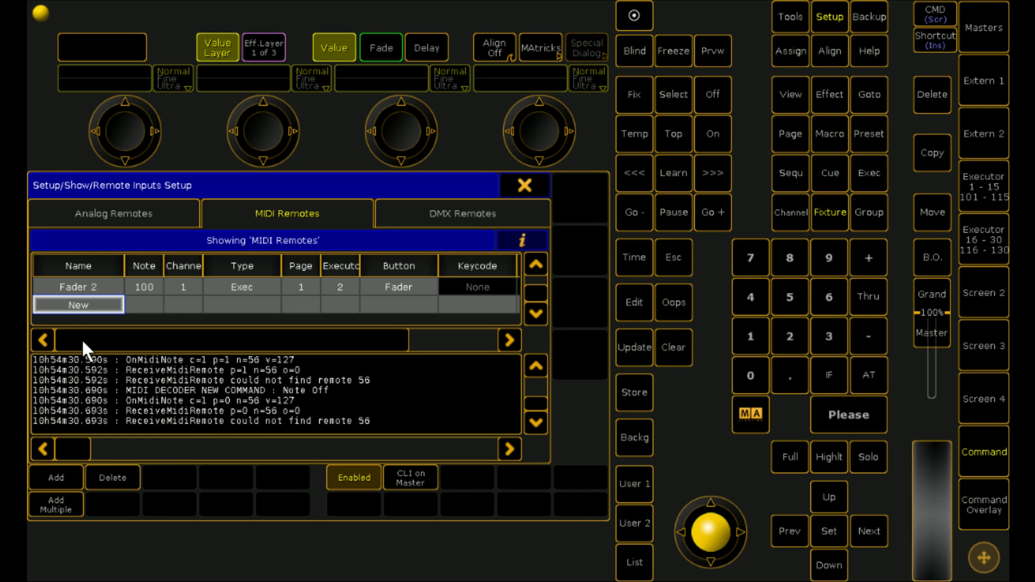
- Add a new MIDI remote entry named 'Exec1 Button 1'
{"action": "left_click", "coordinate": [67, 303]}
{"action": "left_click", "coordinate": [60, 303]}
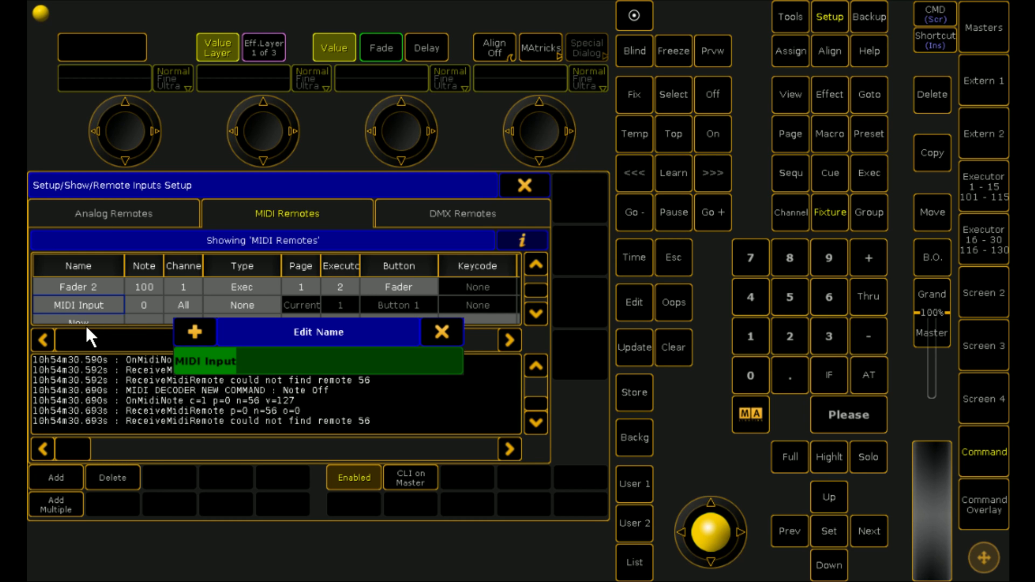
{"action": "type", "text": "Exec1 Button 1"}
{"action": "key", "text": "Return"}
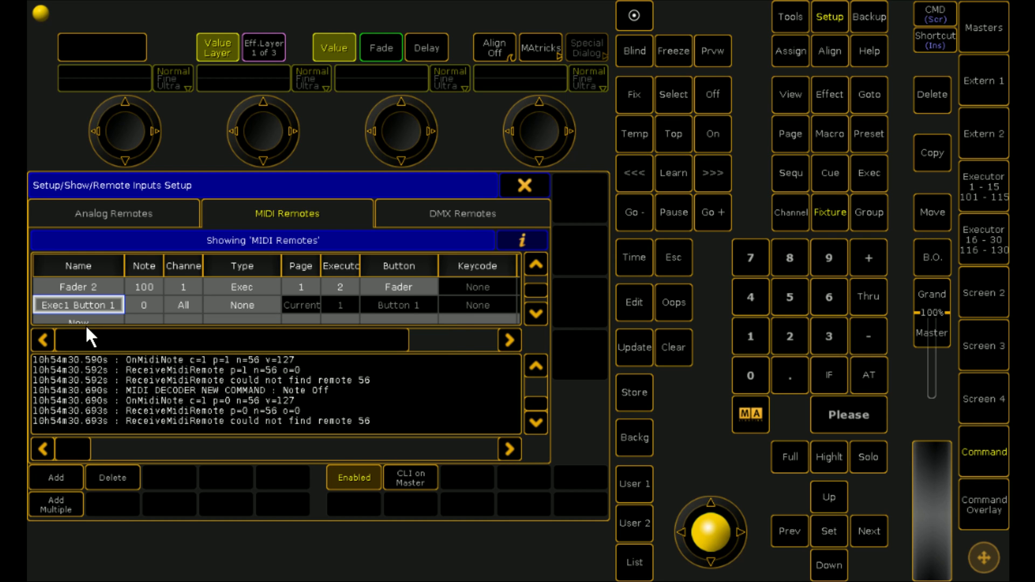
- Set the new remote's note to 56 and MIDI channel to 1
{"action": "left_click", "coordinate": [143, 305]}
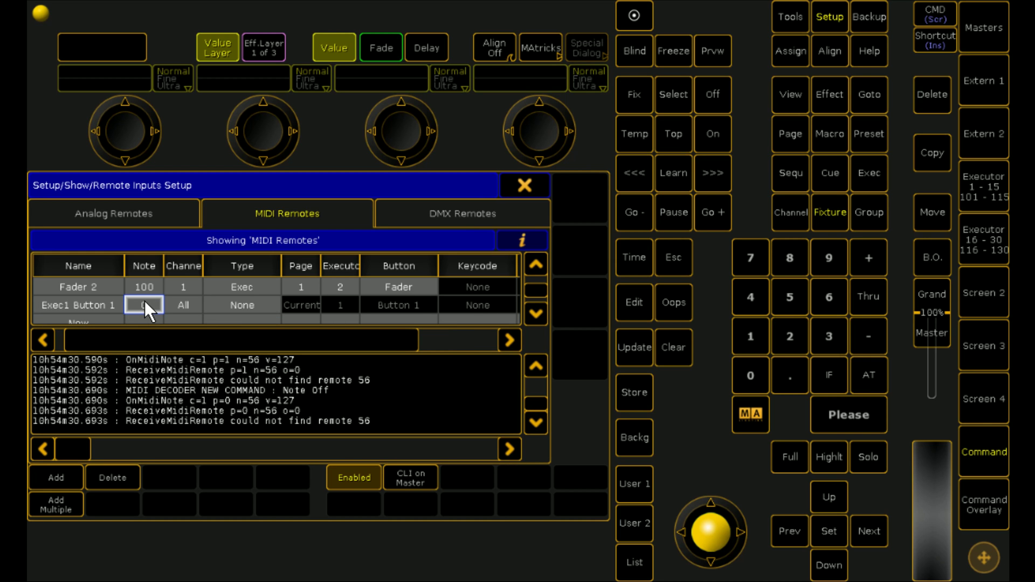
{"action": "left_click", "coordinate": [145, 305]}
{"action": "left_click", "coordinate": [105, 299]}
{"action": "left_click", "coordinate": [132, 301]}
{"action": "left_click", "coordinate": [241, 365]}
{"action": "double_click", "coordinate": [192, 306]}
{"action": "left_click", "coordinate": [41, 341]}
{"action": "left_click", "coordinate": [273, 364]}
- Make it an Exec remote on page 1 driving Button 1, then close the remote setup
{"action": "double_click", "coordinate": [243, 305]}
{"action": "left_click", "coordinate": [294, 340]}
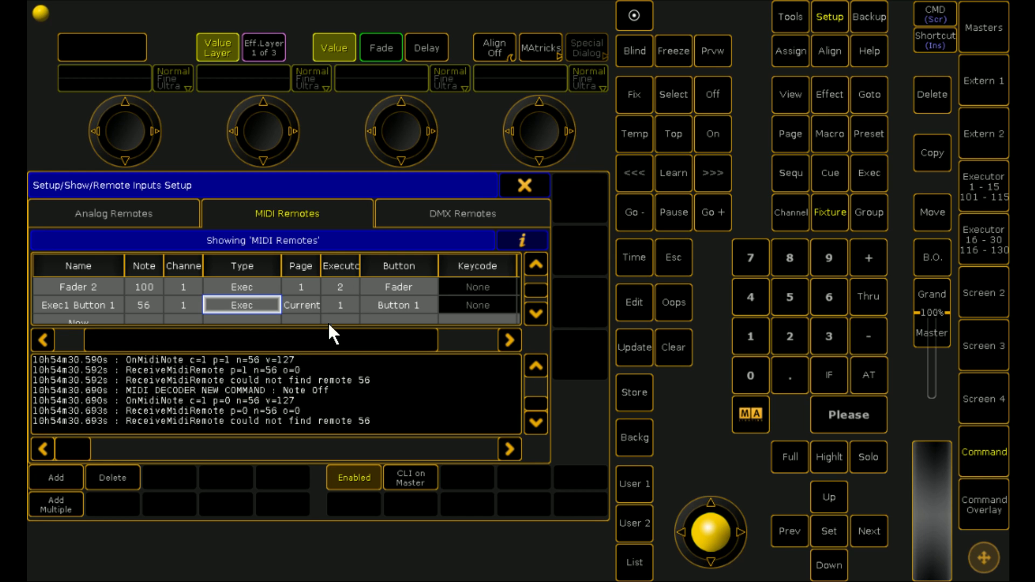
{"action": "left_click", "coordinate": [298, 306]}
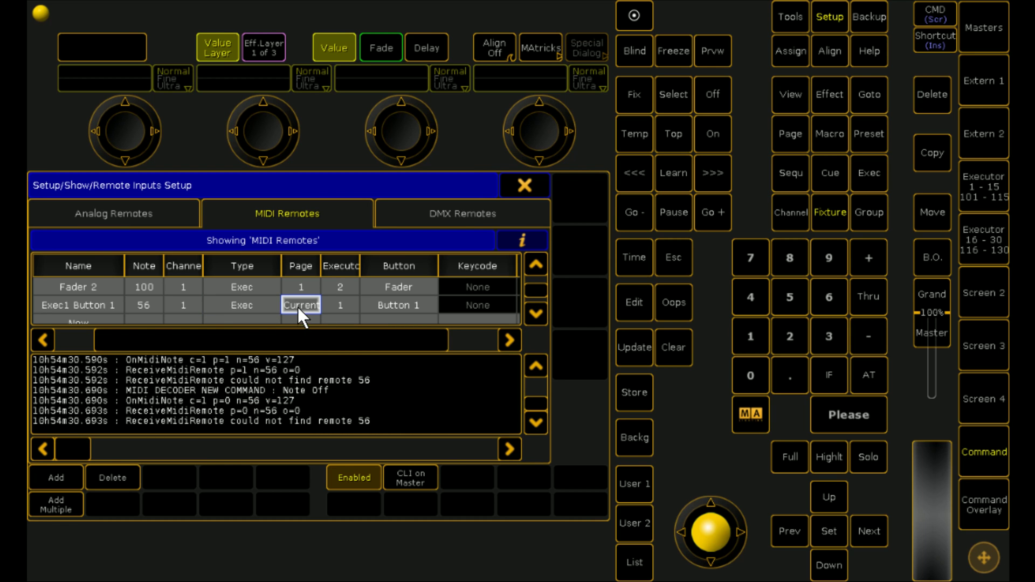
{"action": "left_click", "coordinate": [297, 306]}
{"action": "left_click", "coordinate": [53, 338]}
{"action": "left_click", "coordinate": [275, 376]}
{"action": "left_click", "coordinate": [403, 312]}
{"action": "left_click", "coordinate": [405, 310]}
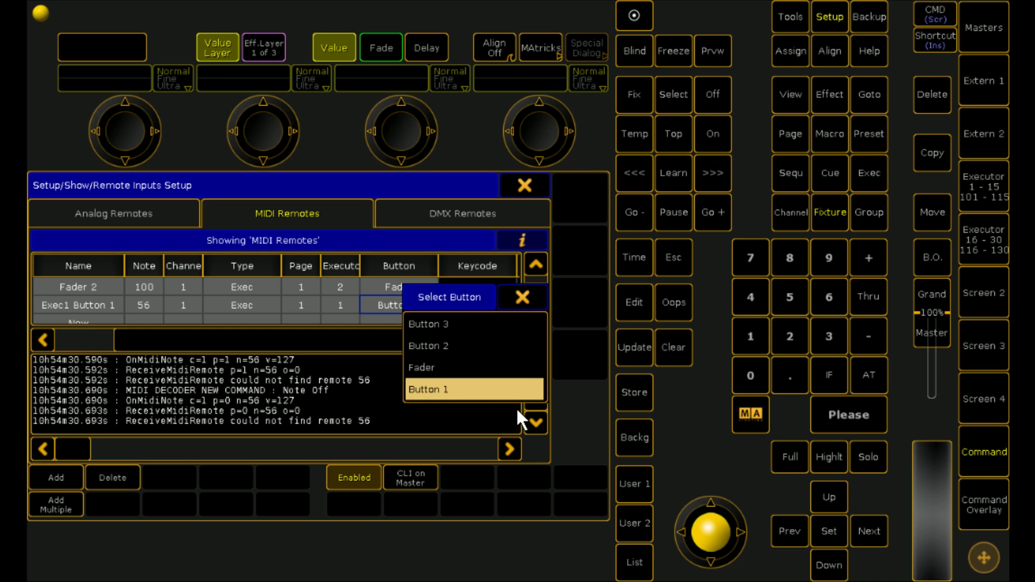
{"action": "left_click", "coordinate": [464, 393]}
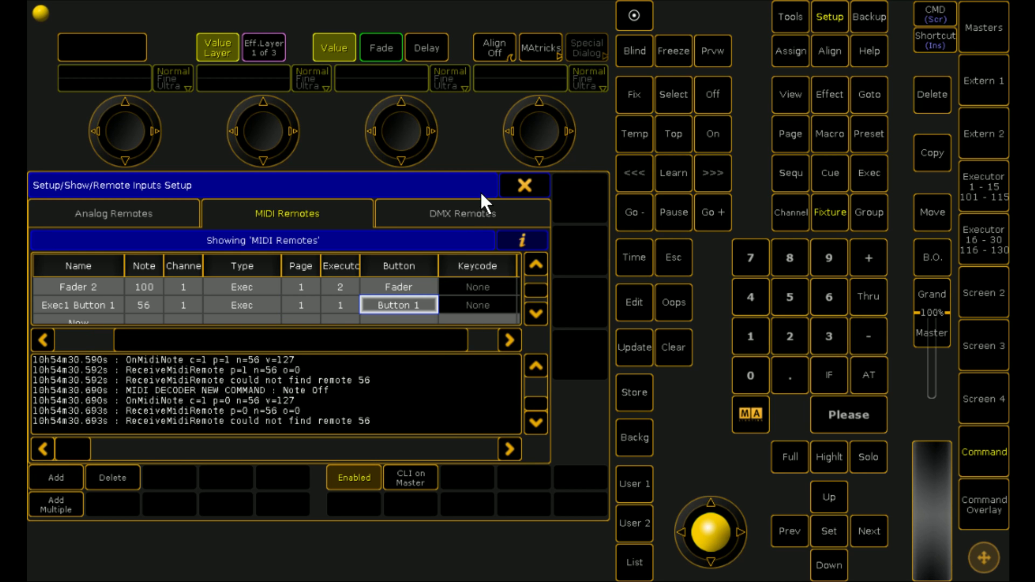
{"action": "left_click", "coordinate": [525, 186]}
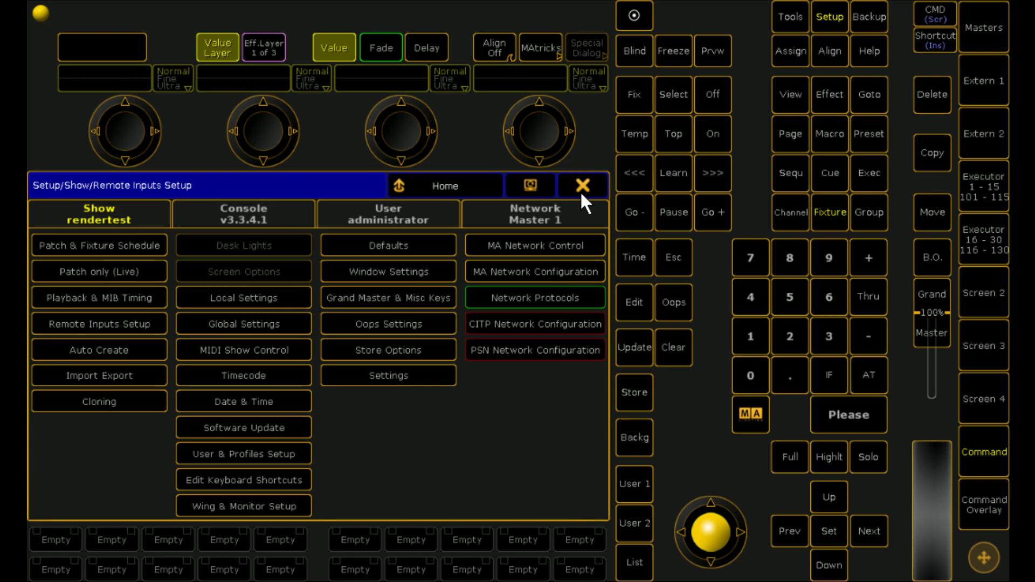
- Show the executor 1–15 view, opening and closing executor 1's Assign Sequ 1.1 window along the way
{"action": "left_click", "coordinate": [979, 178]}
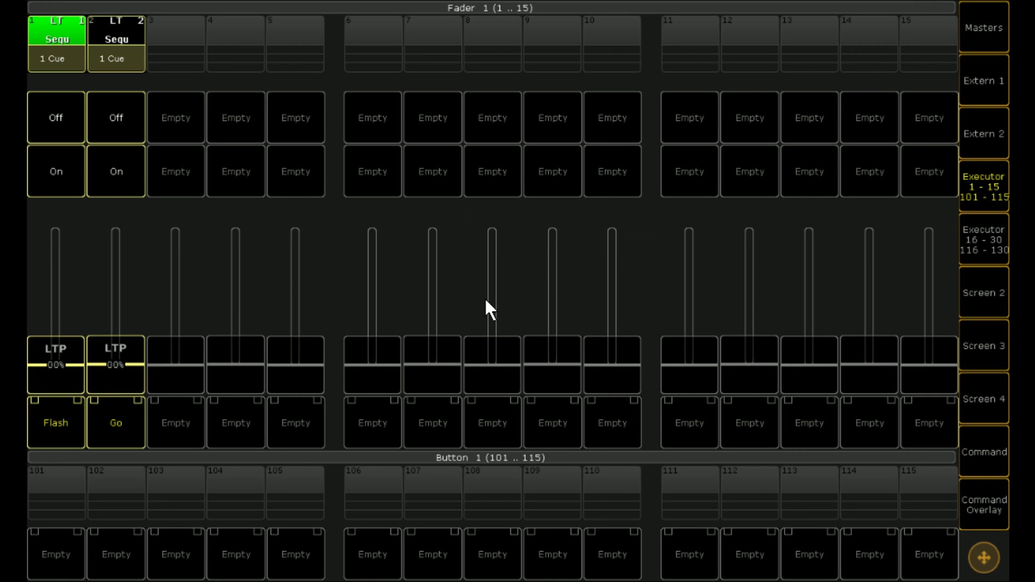
{"action": "left_click", "coordinate": [47, 412]}
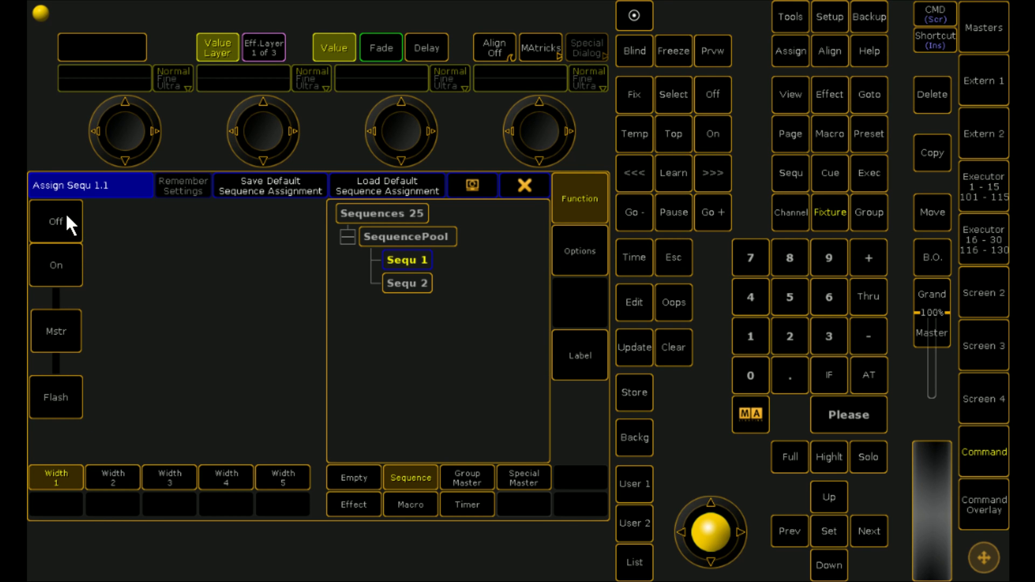
{"action": "left_click", "coordinate": [522, 185]}
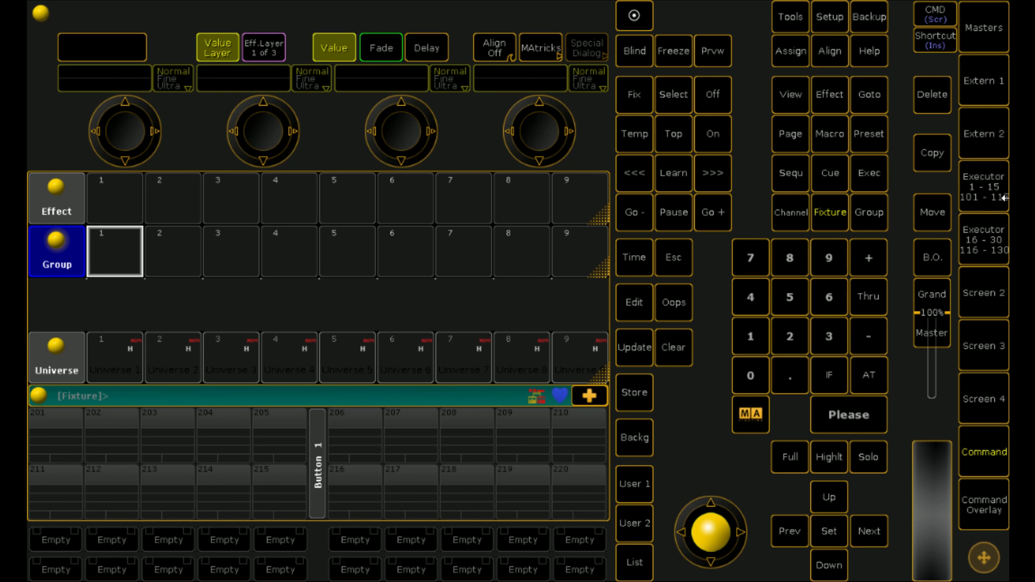
{"action": "left_click", "coordinate": [974, 200]}
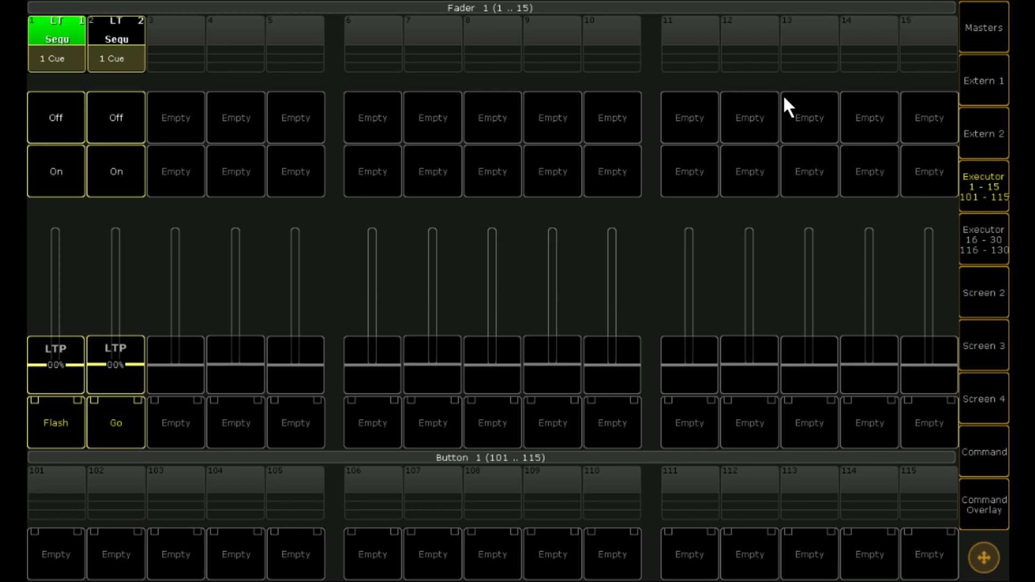